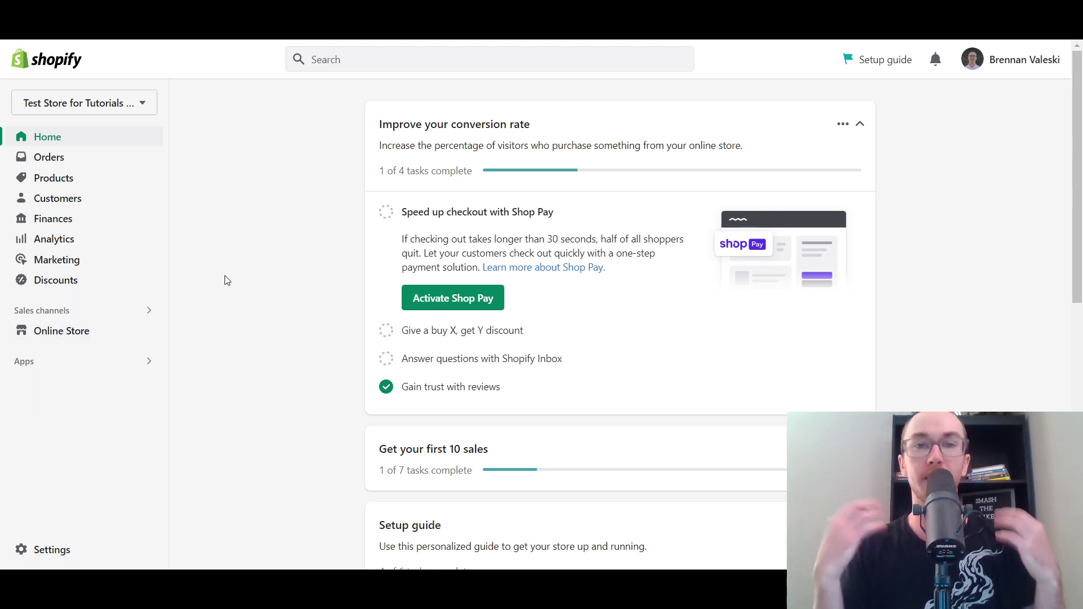
# Step: Open the list of pages for the online store
pyautogui.click(74, 334)
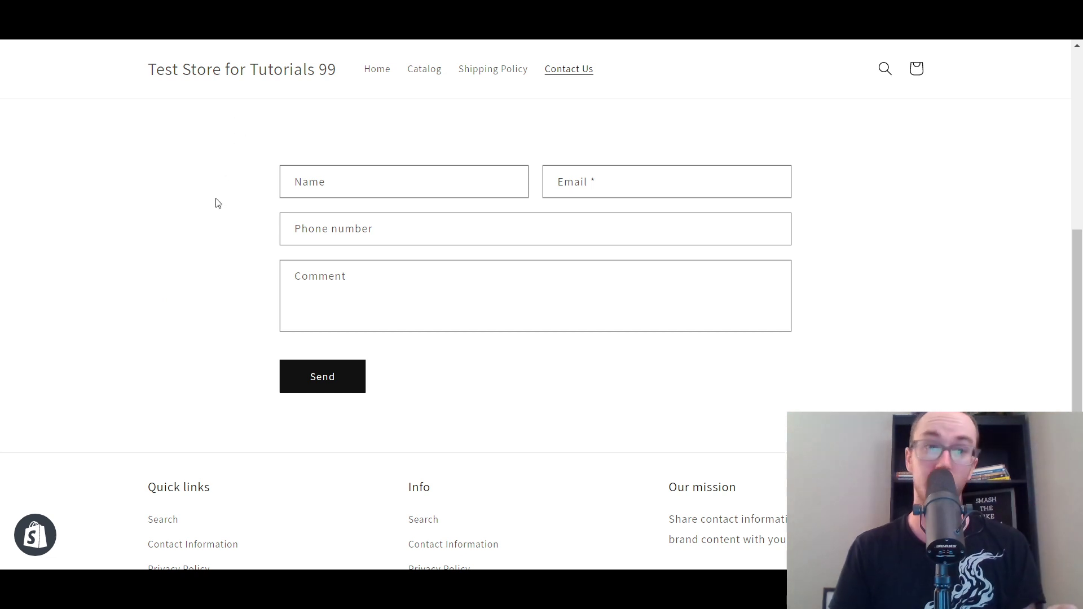
pyautogui.hotkey('ctrl', 'shift', 'Tab')
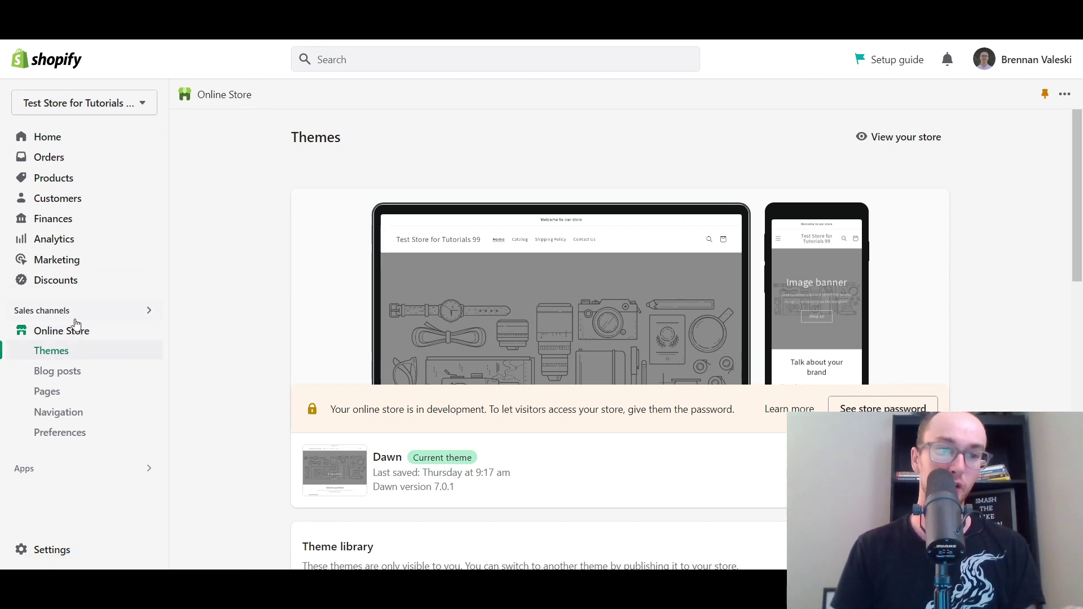
pyautogui.click(69, 339)
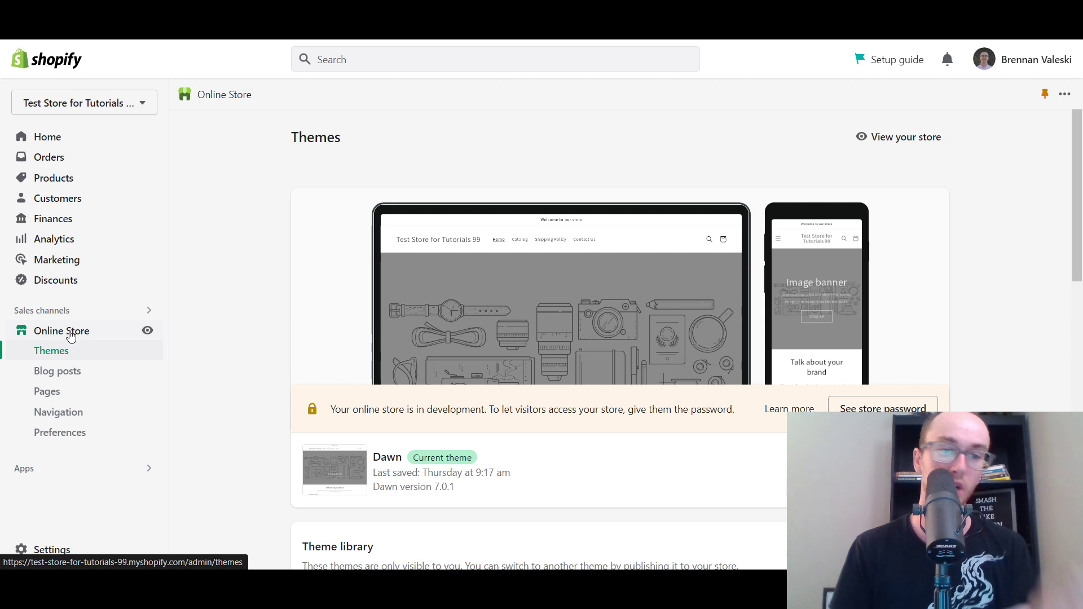
pyautogui.click(66, 396)
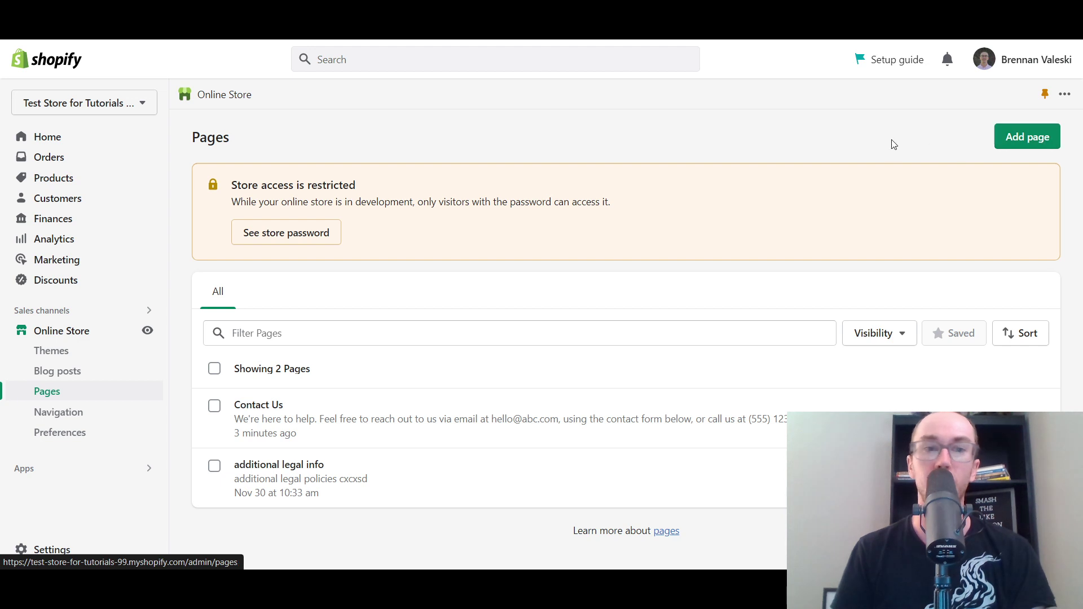
# Step: Start a new store page and title it "Contact Us - 2"
pyautogui.click(1029, 137)
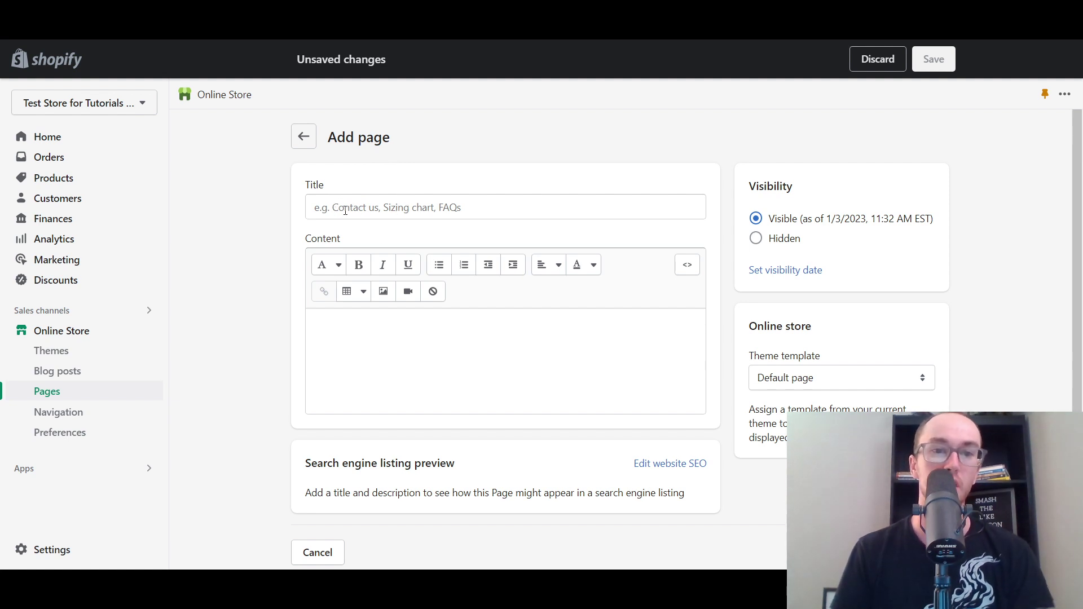
pyautogui.click(345, 211)
pyautogui.write('Con')
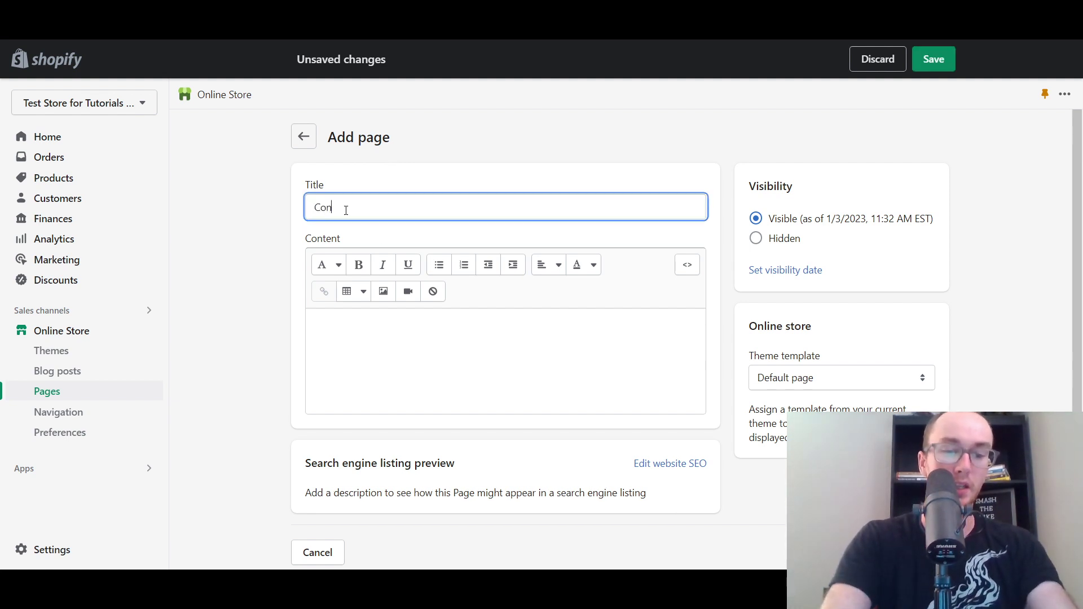
pyautogui.write('tact Us ')
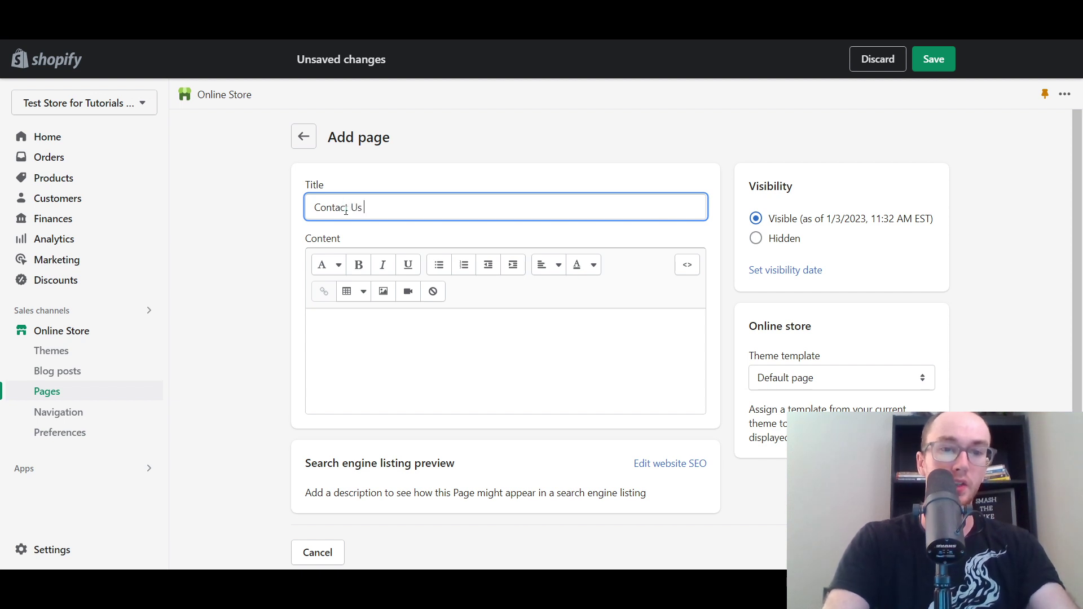
pyautogui.write('- 2')
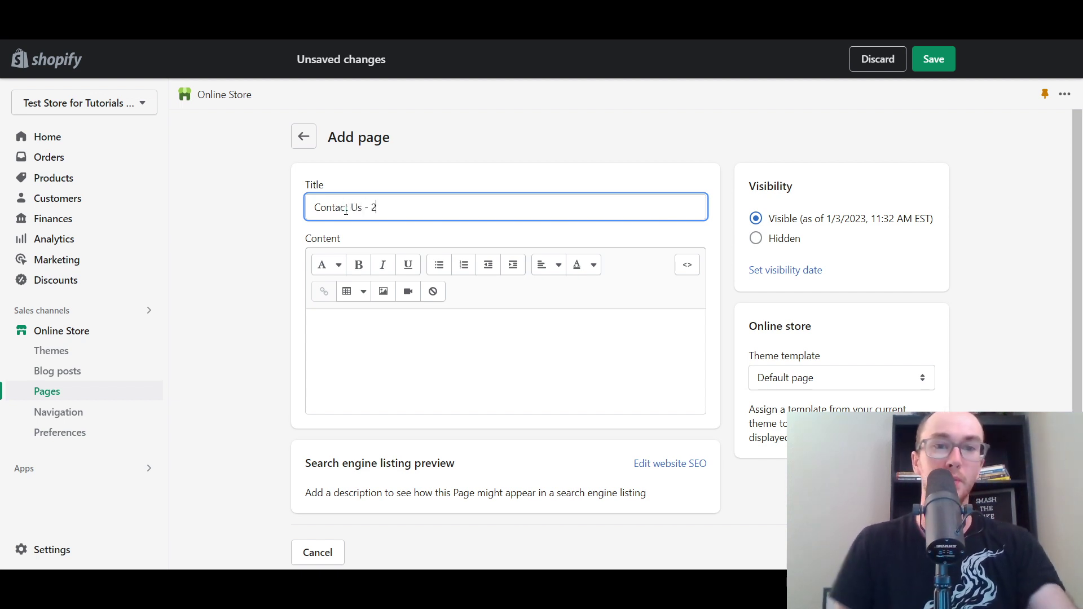
pyautogui.click(350, 174)
pyautogui.click(425, 207)
pyautogui.rightClick(417, 210)
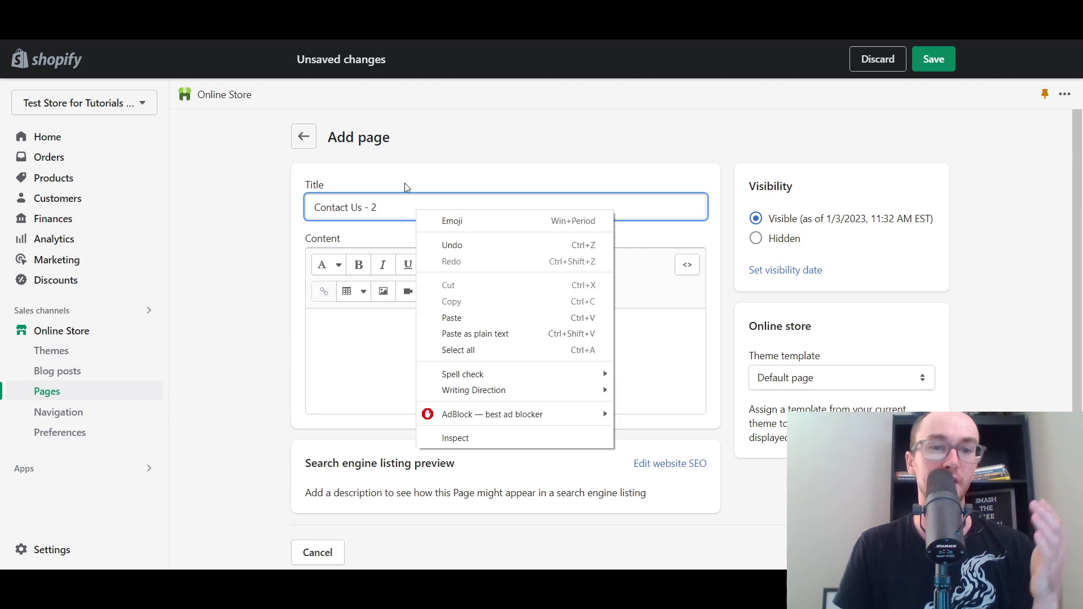
pyautogui.click(404, 183)
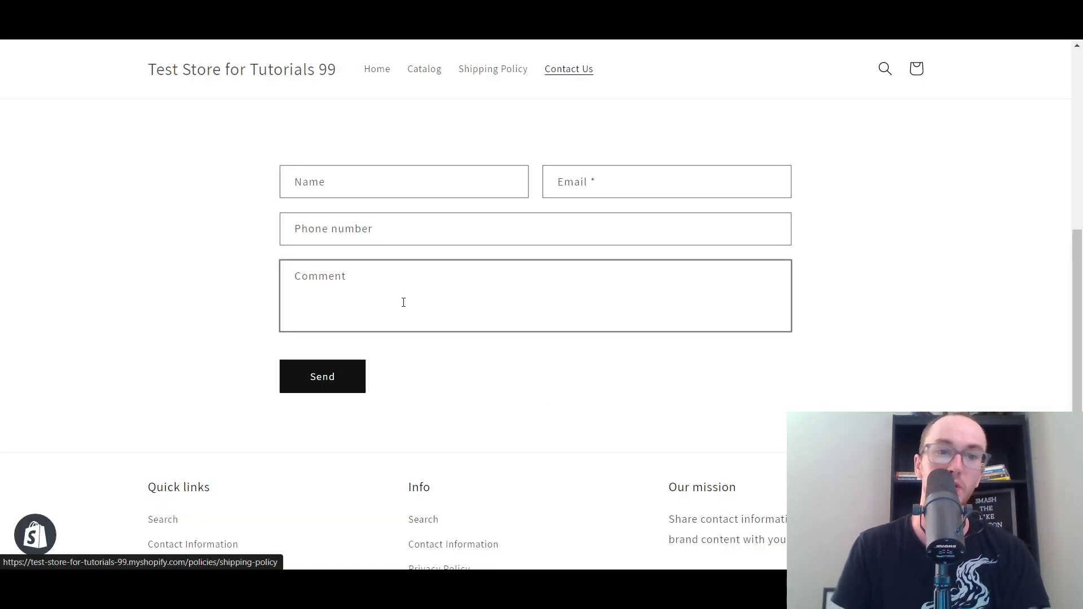
# Step: Assign the contact theme template to the new page and save it
pyautogui.scroll(1, 508, 389)
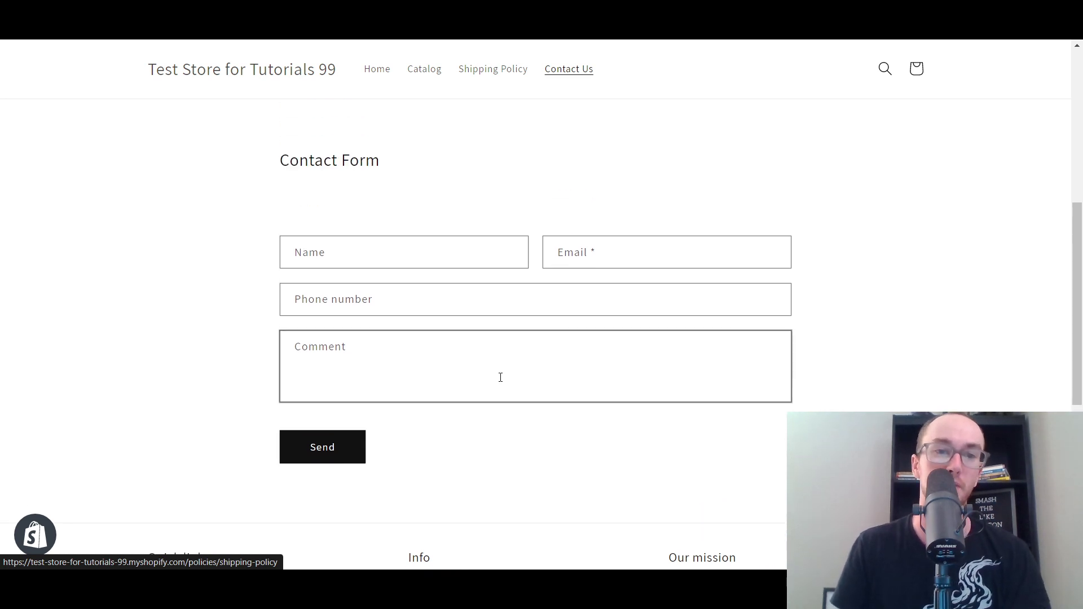
pyautogui.scroll(-1, 378, 251)
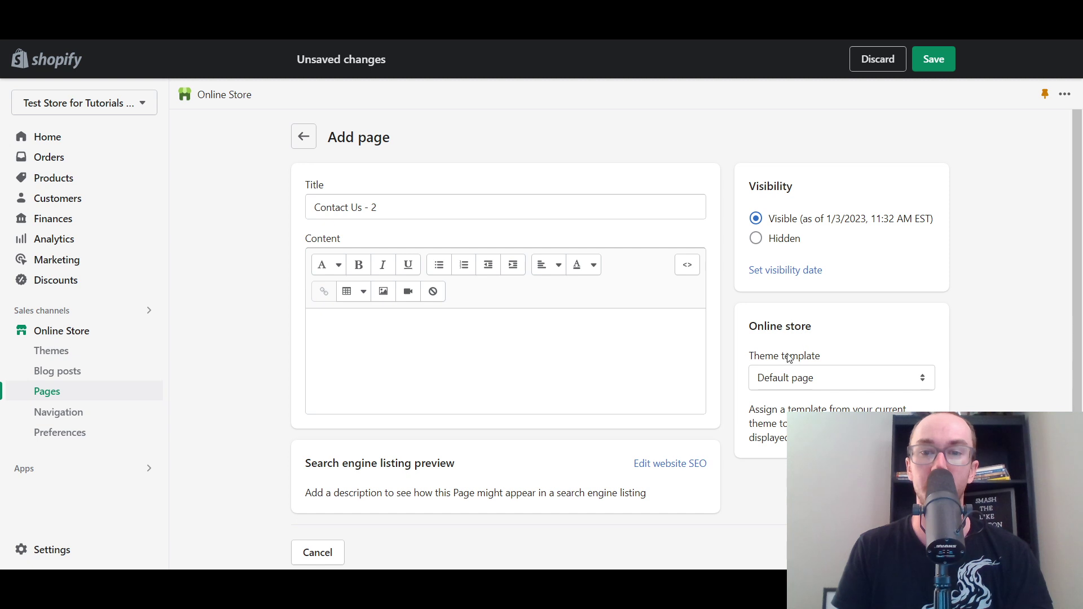
pyautogui.click(803, 377)
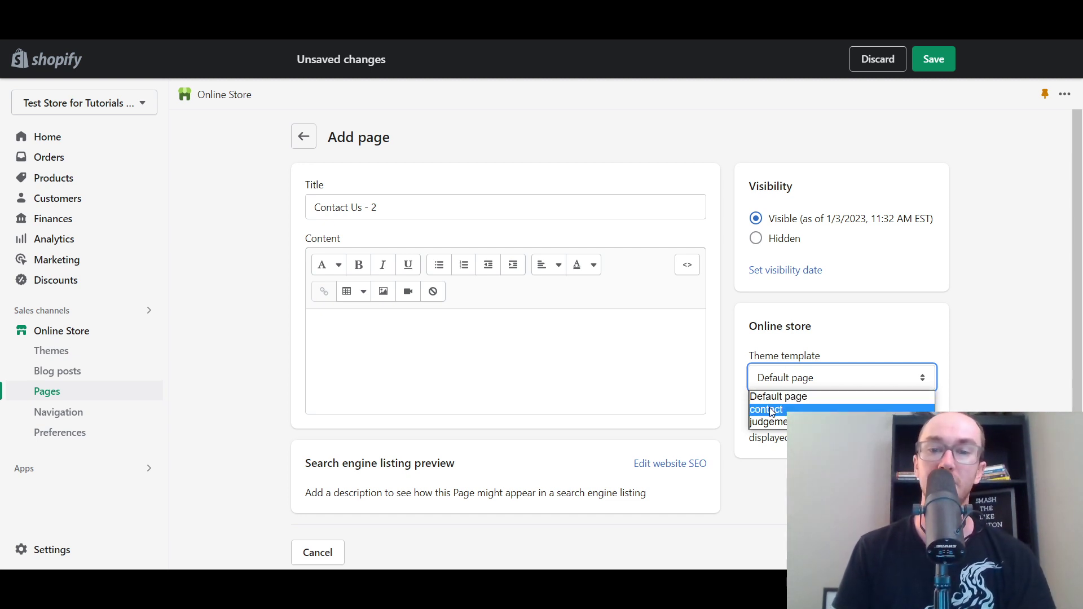
pyautogui.click(772, 412)
pyautogui.click(776, 318)
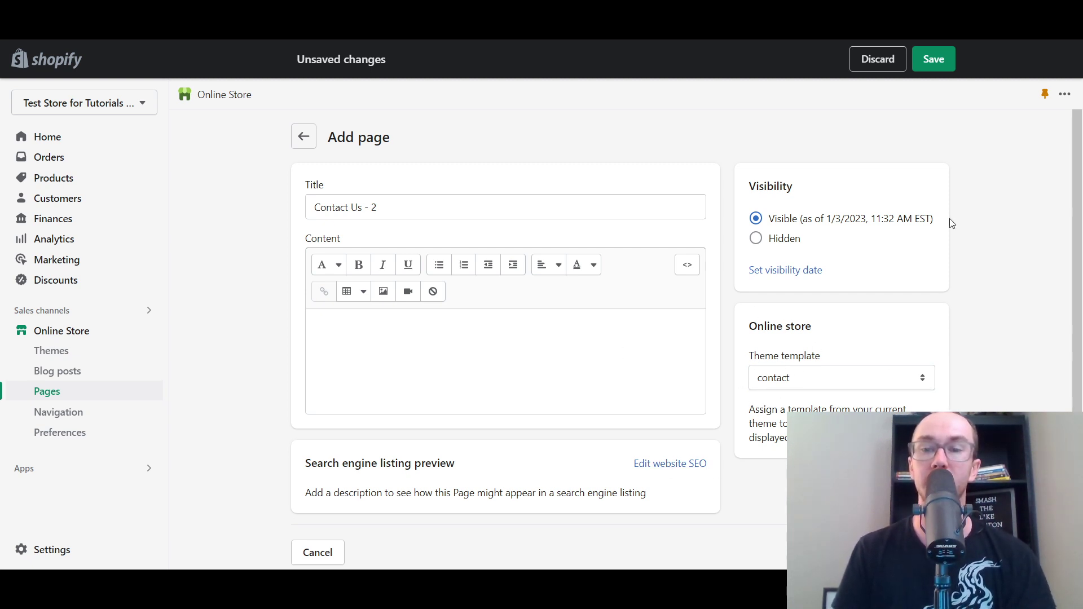
pyautogui.click(933, 59)
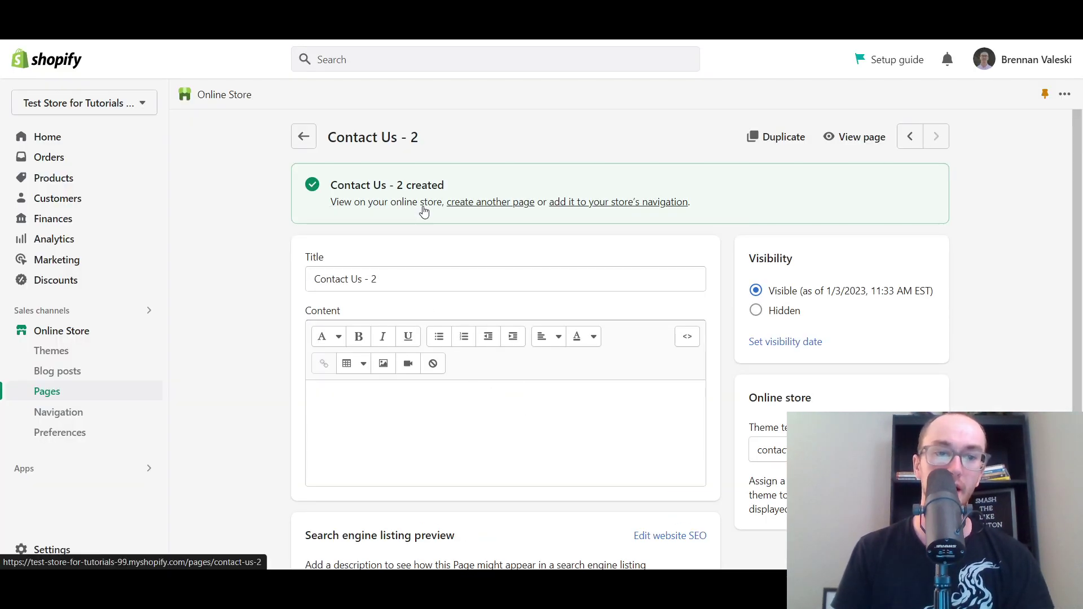
# Step: Preview the Contact Us - 2 page on the online store, check its contact form, and close the preview
pyautogui.click(424, 212)
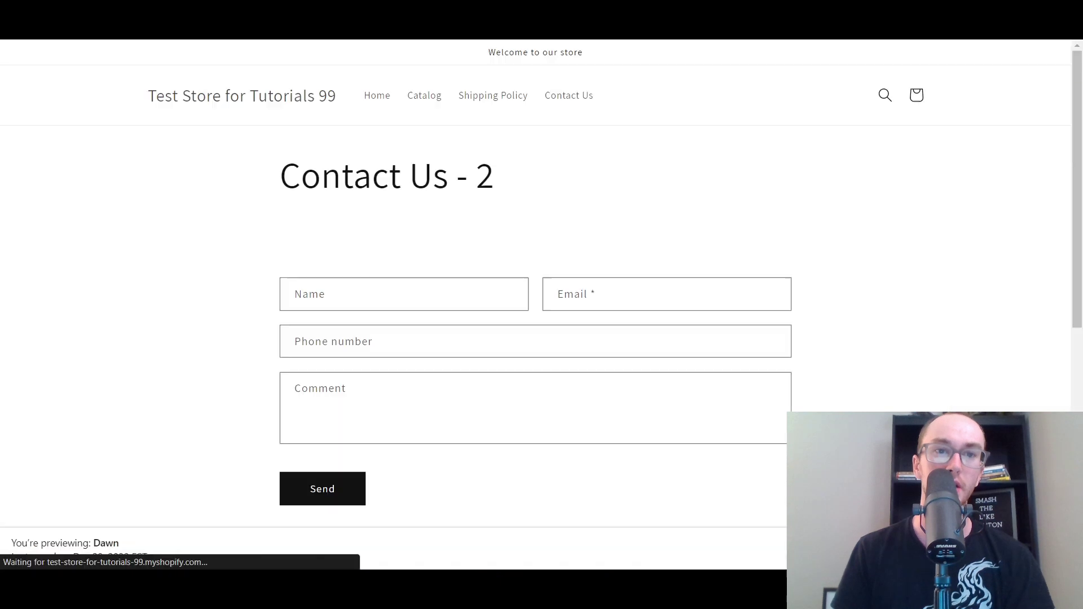
pyautogui.scroll(-3, 546, 386)
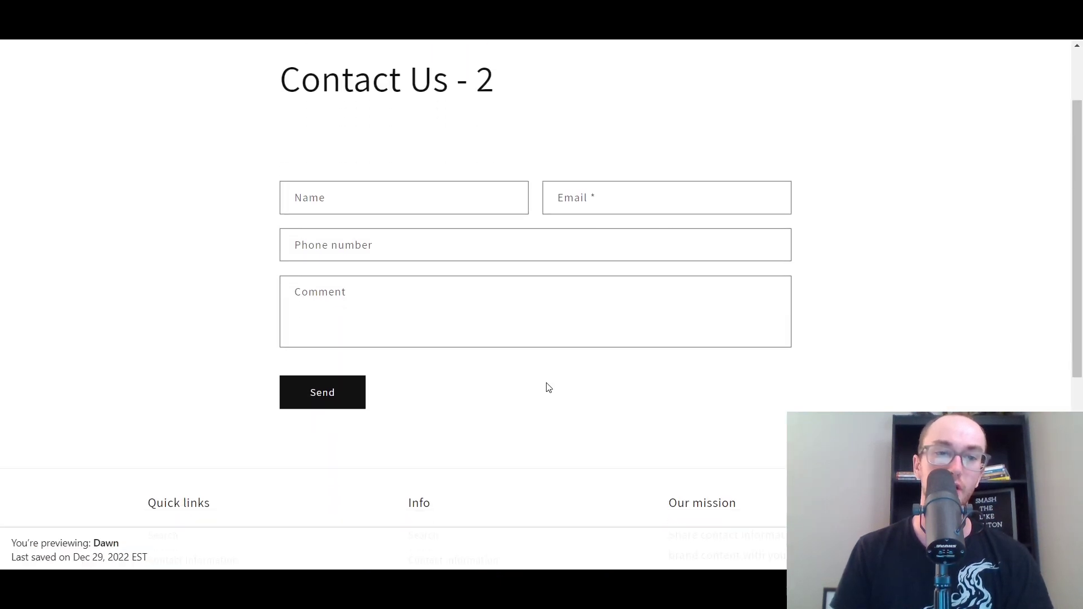
pyautogui.scroll(3, 434, 376)
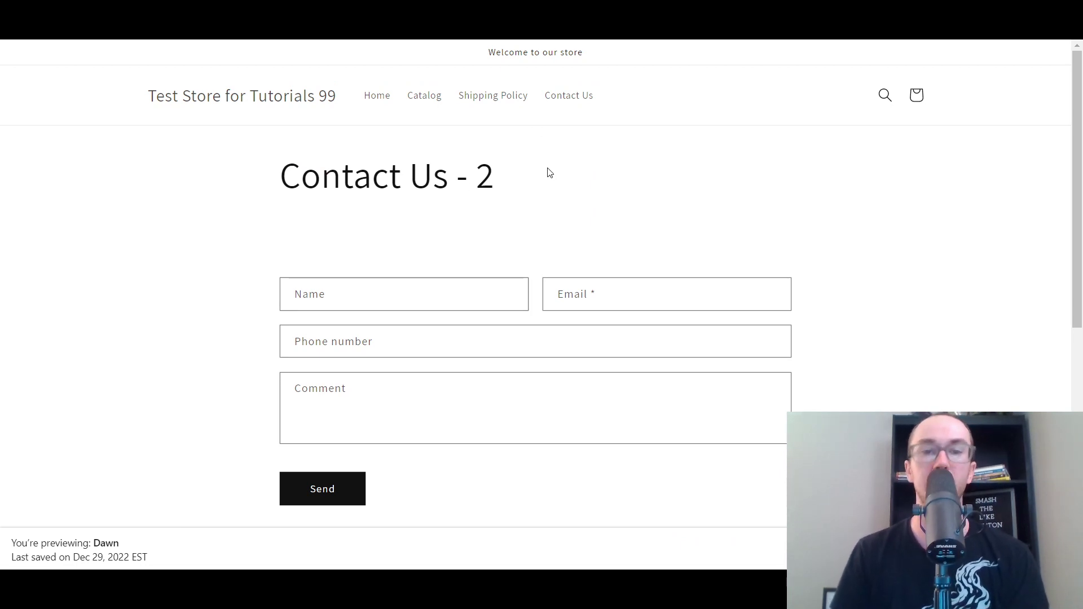
pyautogui.hotkey('ctrl', 'w')
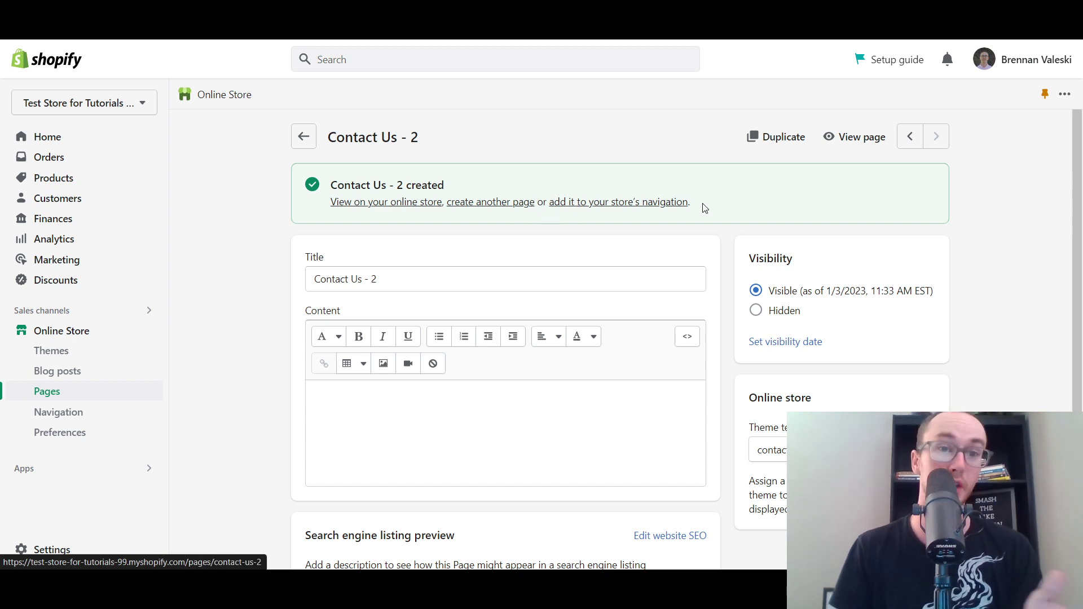
# Step: Open the store's navigation settings and examine the header and footer links on the storefront contact pages
pyautogui.click(618, 203)
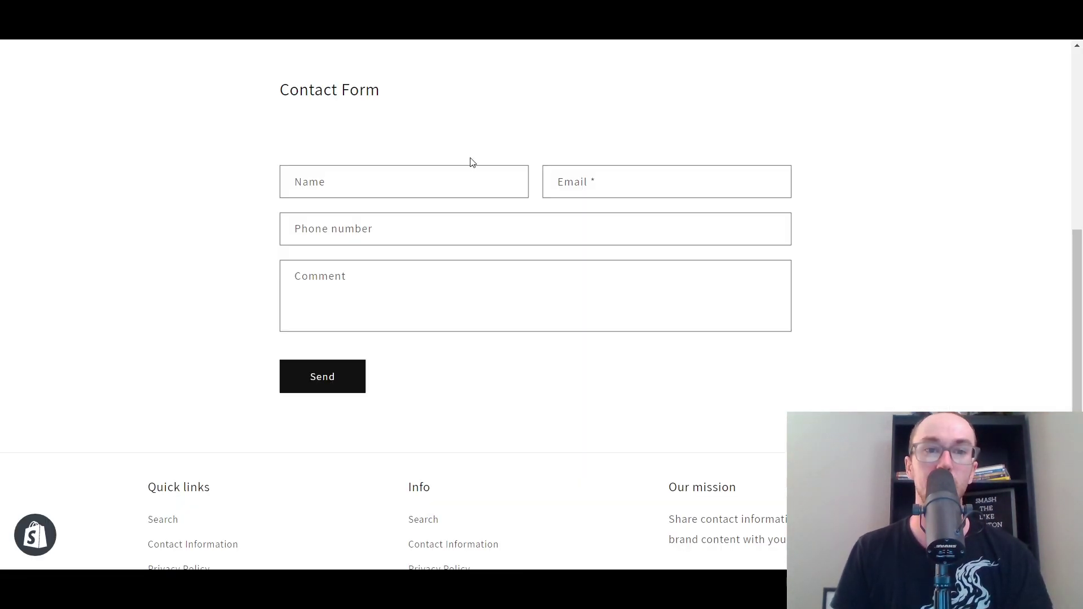
pyautogui.scroll(4, 471, 163)
pyautogui.scroll(-4, 472, 169)
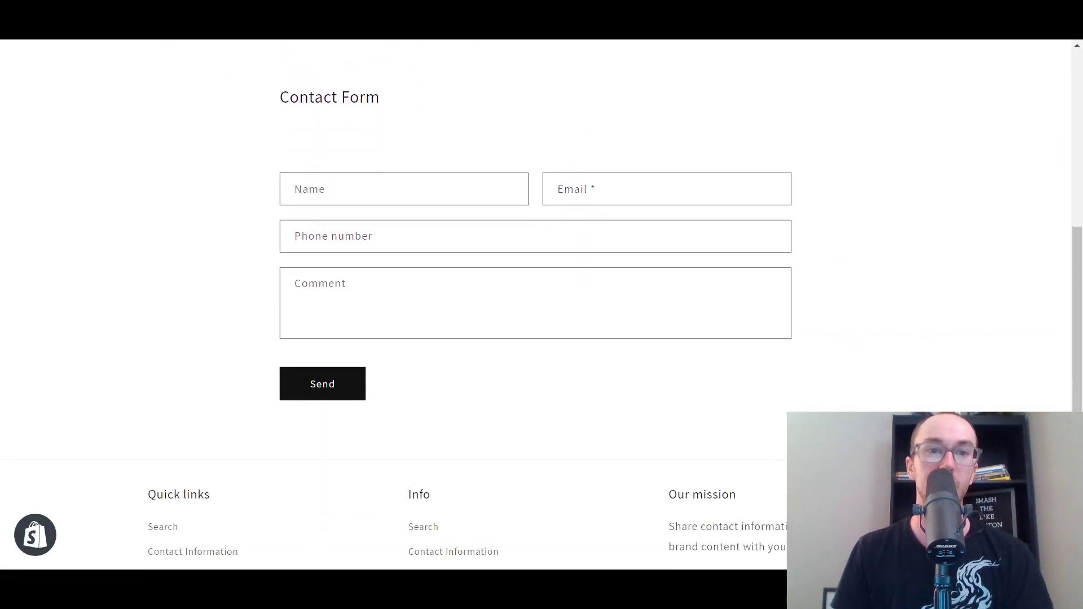
pyautogui.scroll(2, 473, 198)
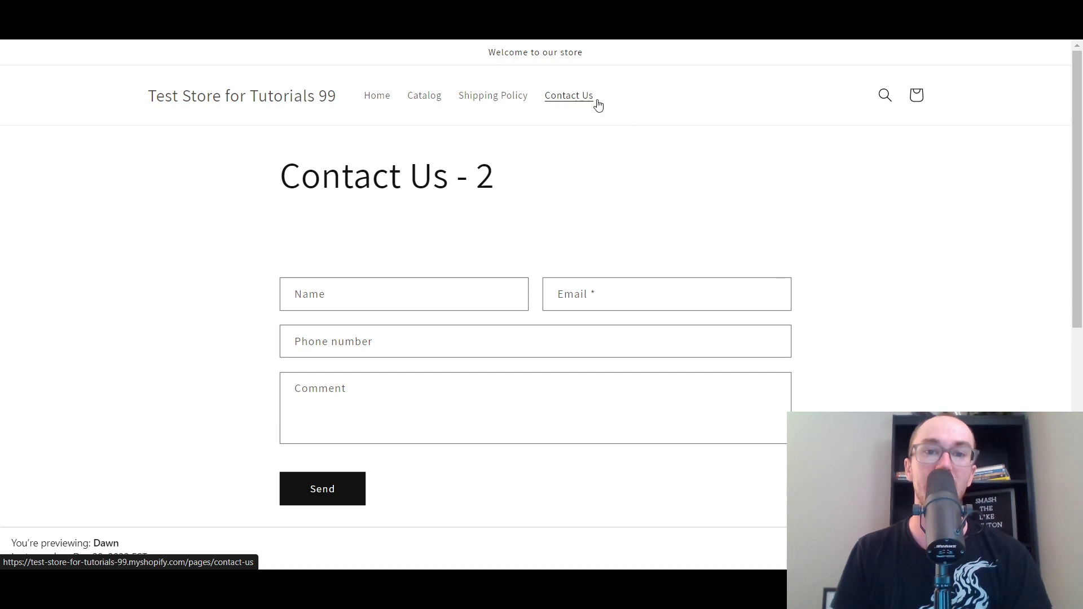
pyautogui.scroll(-4, 1080, 297)
pyautogui.scroll(-3, 1080, 297)
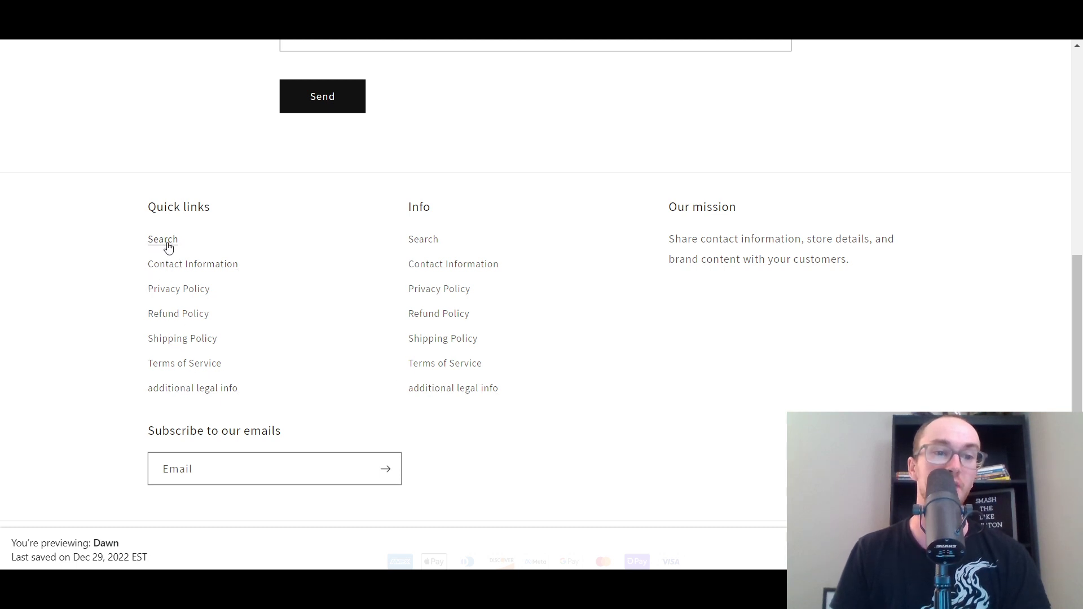
pyautogui.scroll(-1, 1077, 339)
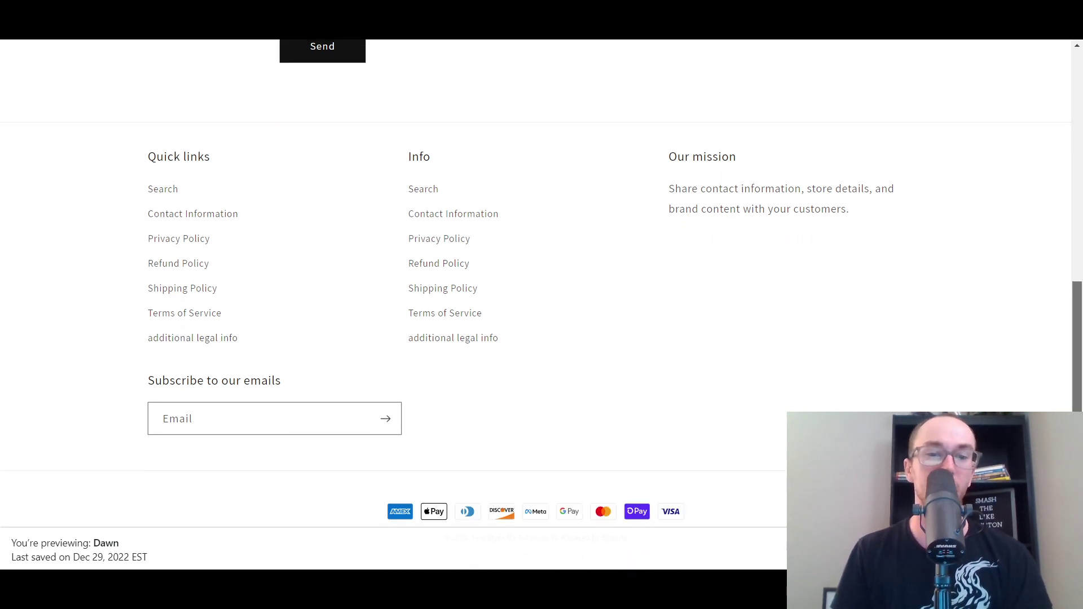
pyautogui.scroll(8, 1066, 210)
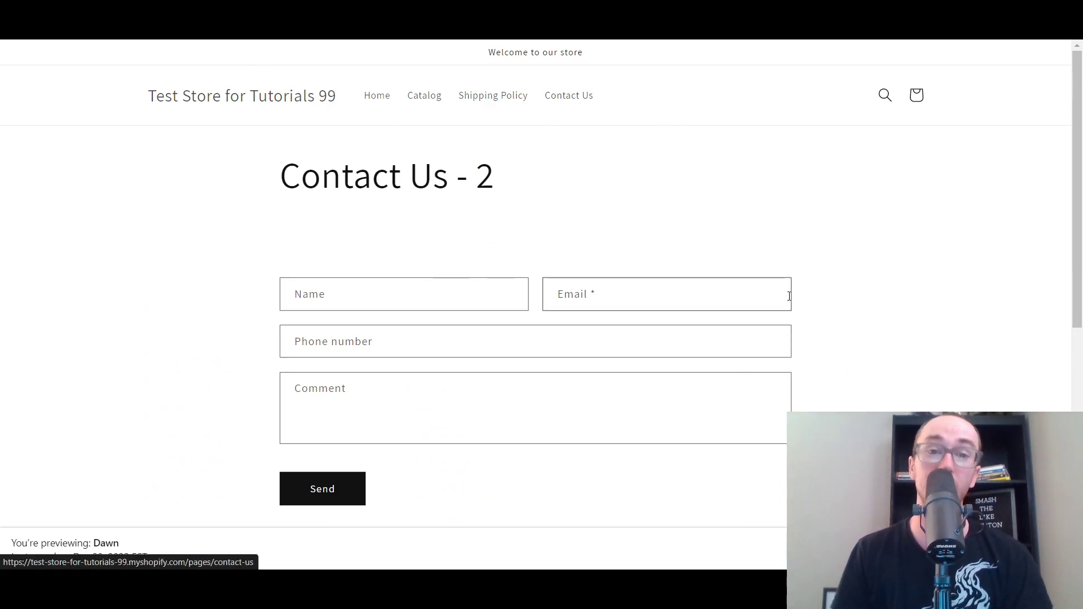
pyautogui.scroll(-5, 789, 296)
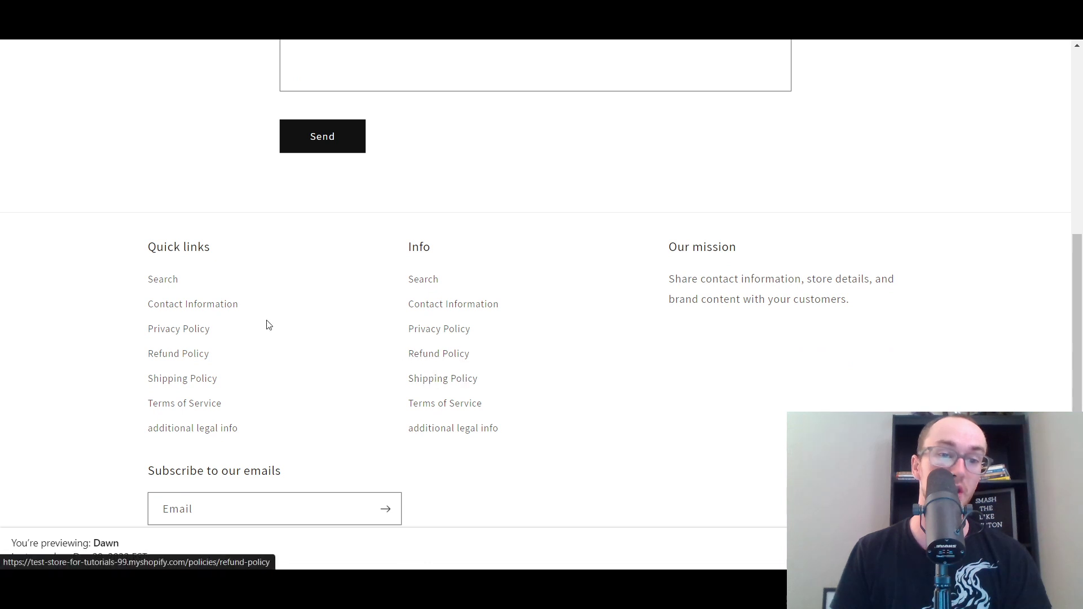
pyautogui.scroll(5, 615, 388)
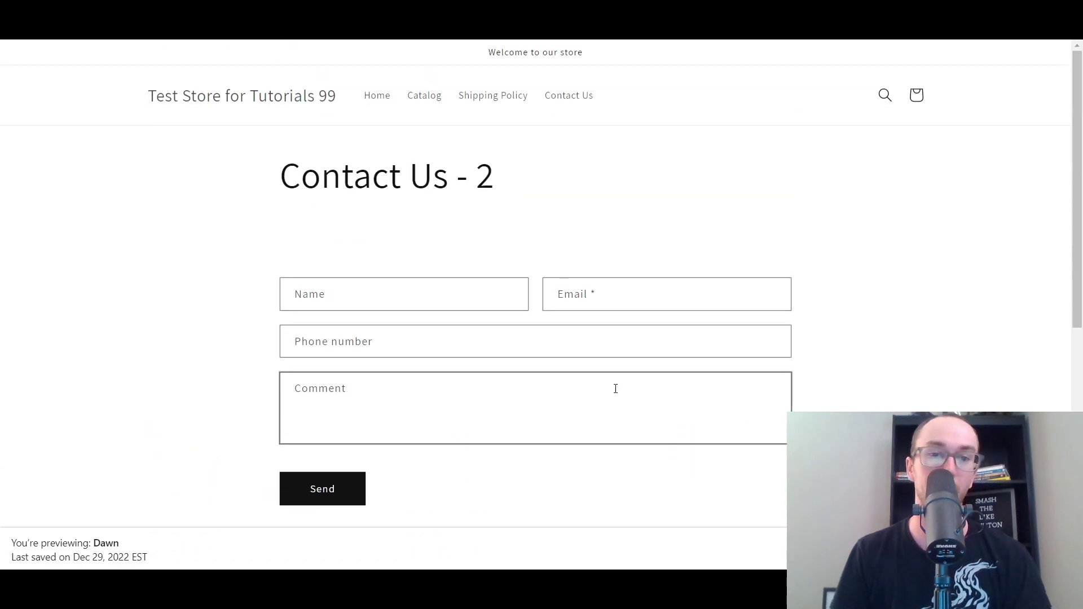
pyautogui.click(626, 34)
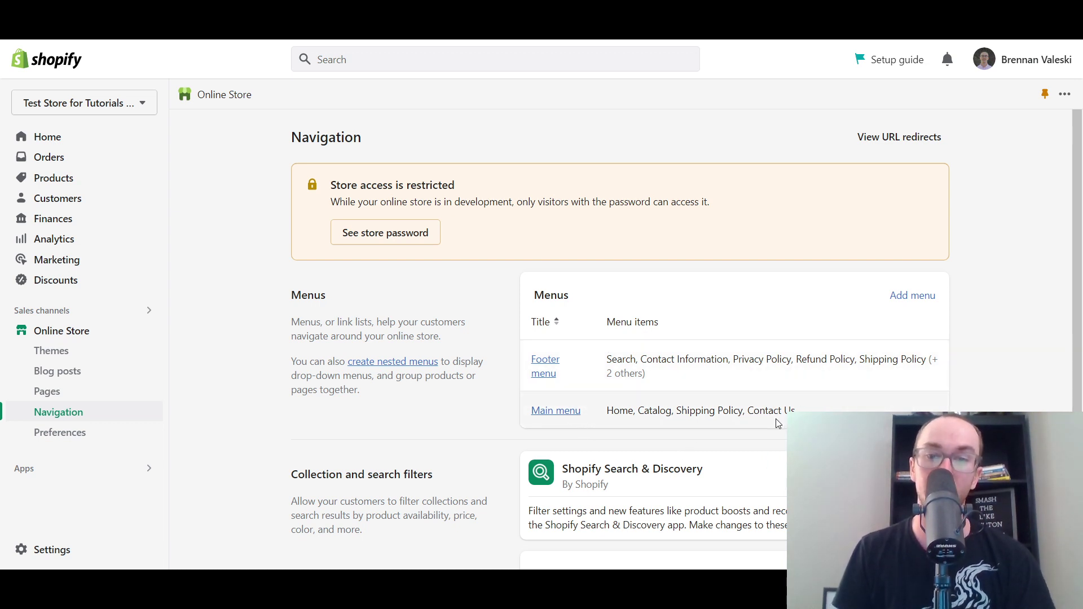
# Step: Add a menu item to the Footer menu that links to the Contact Us - 2 page
pyautogui.click(544, 365)
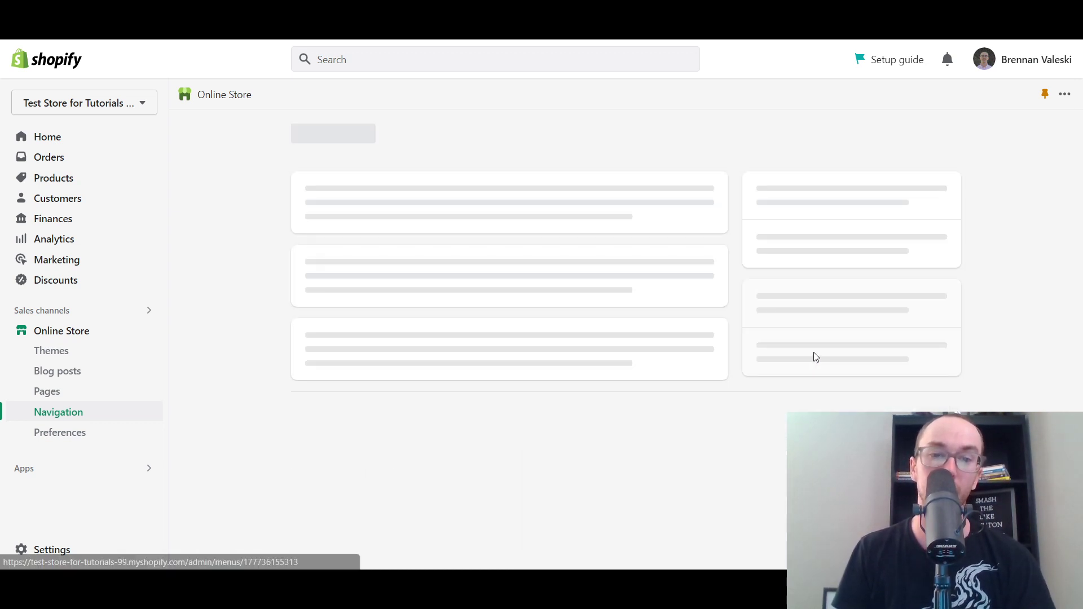
pyautogui.scroll(-2, 395, 282)
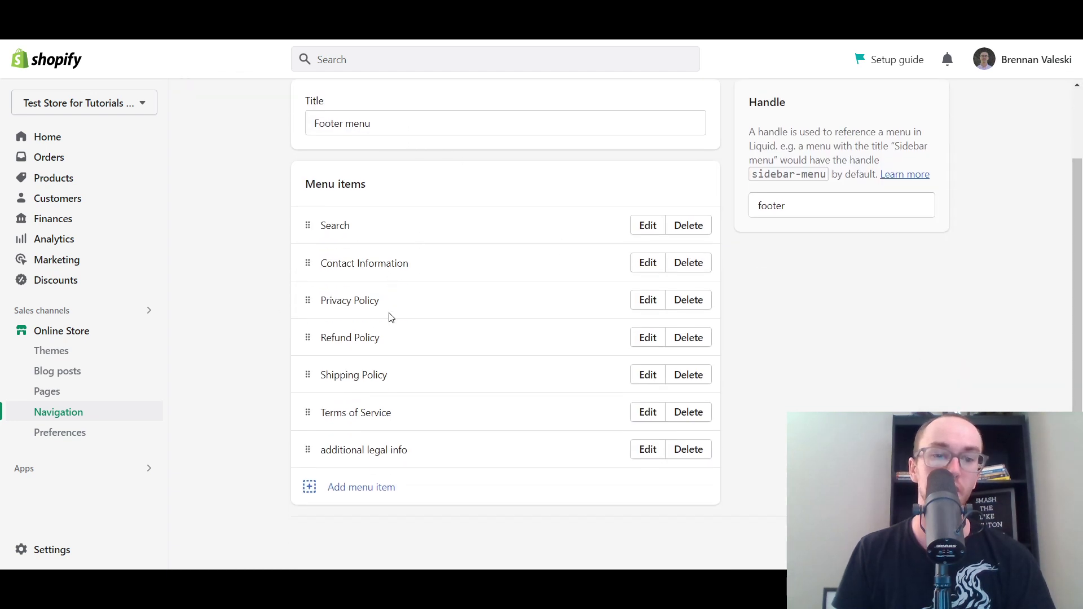
pyautogui.click(363, 499)
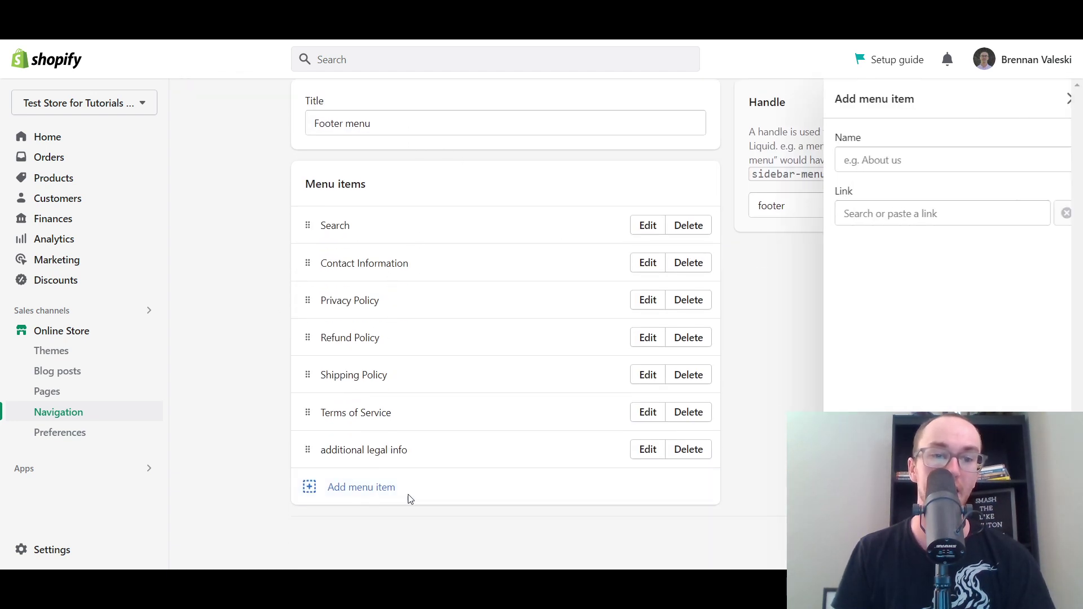
pyautogui.click(857, 213)
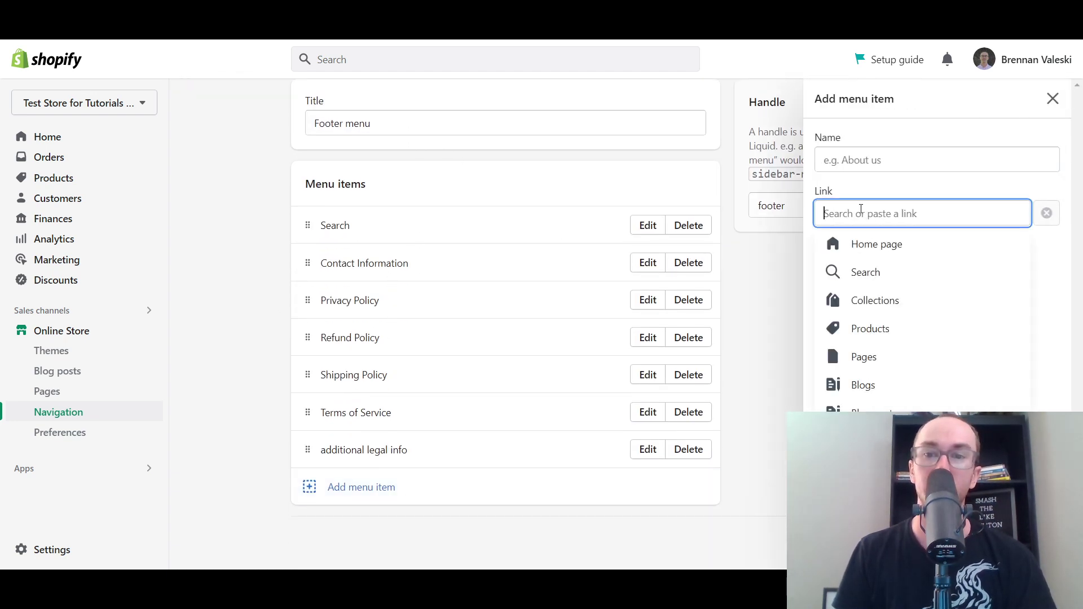
pyautogui.click(864, 357)
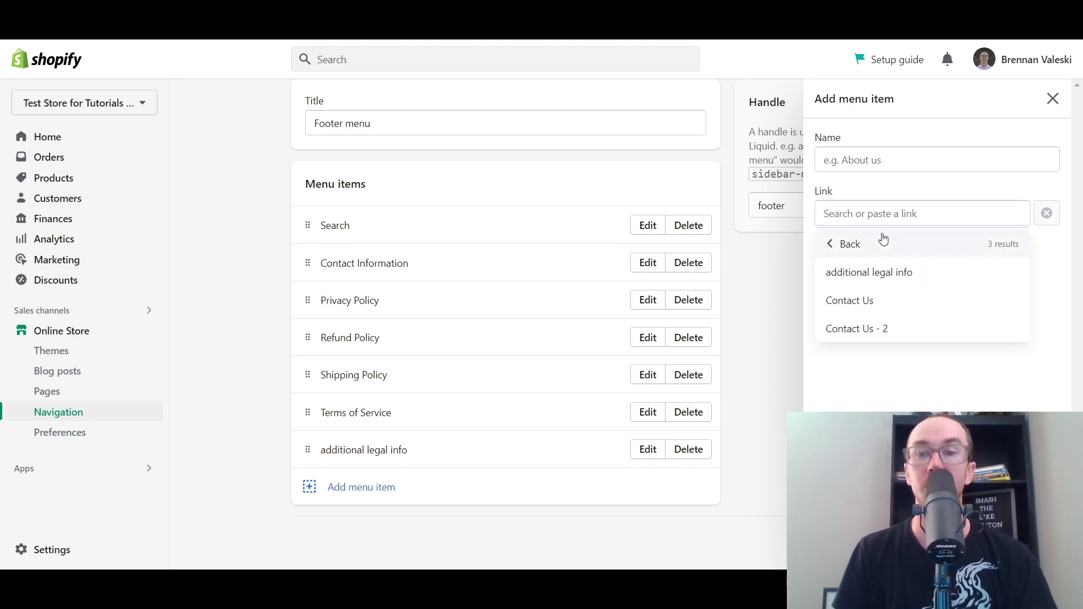
pyautogui.click(904, 333)
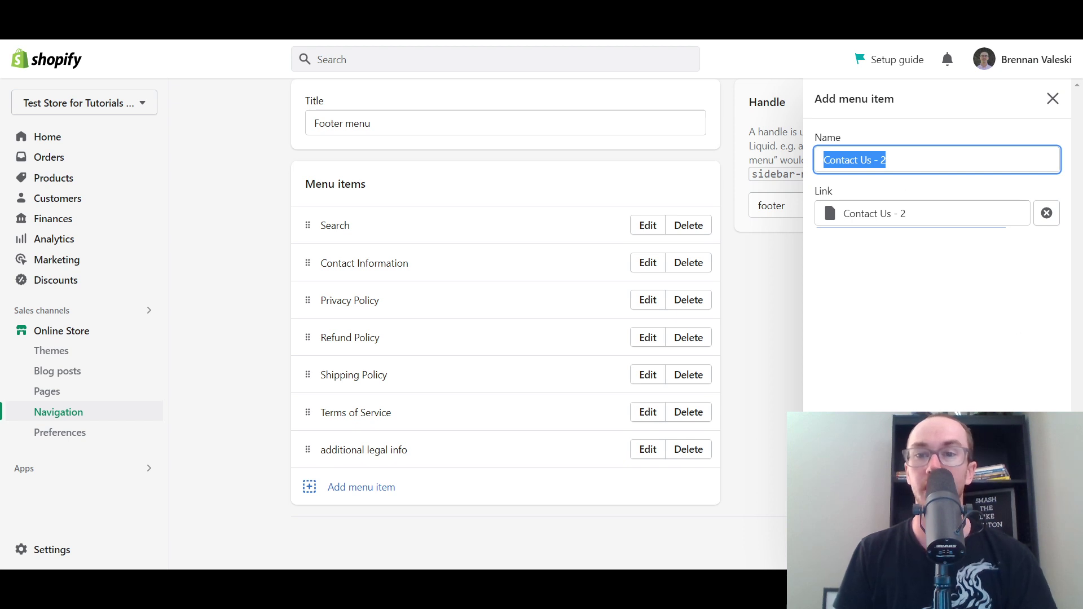
pyautogui.press('Return')
pyautogui.scroll(2, 778, 432)
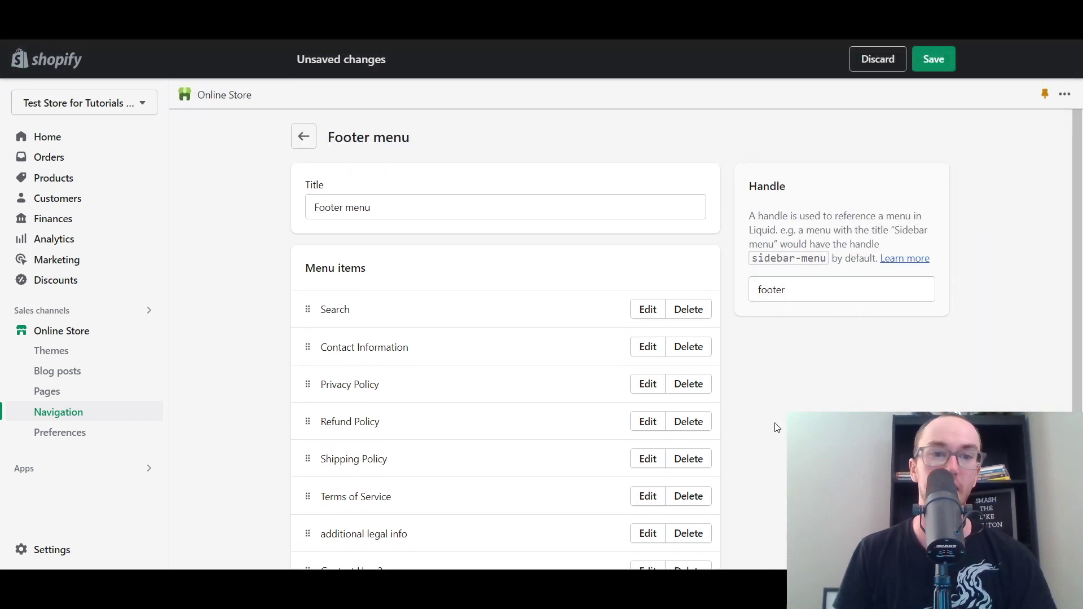
# Step: Save the Footer menu and check the storefront's footer for the Contact Us - 2 link
pyautogui.click(948, 63)
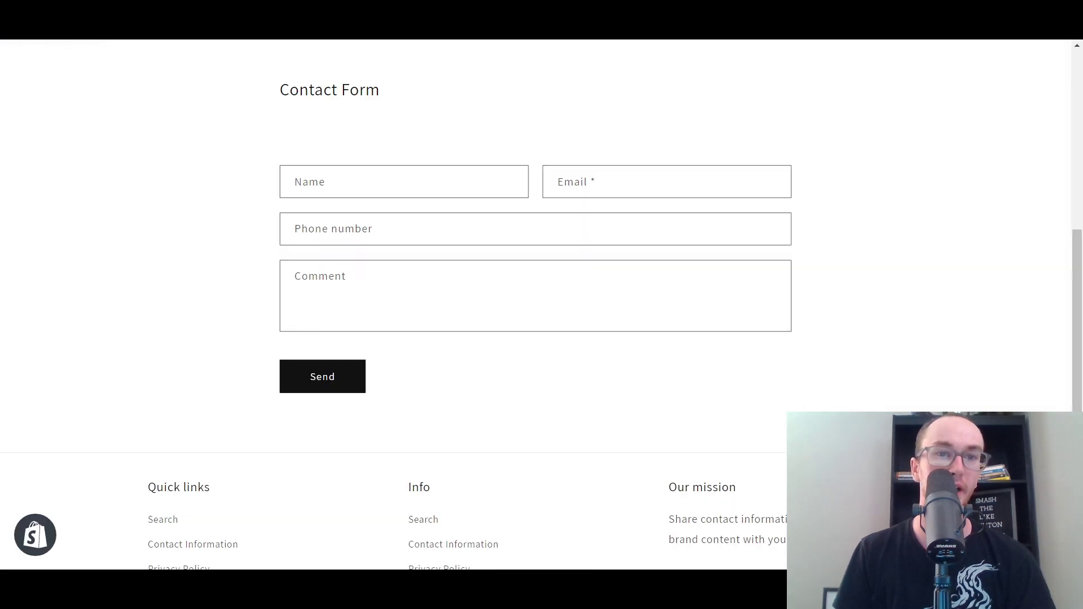
pyautogui.scroll(2, 536, 305)
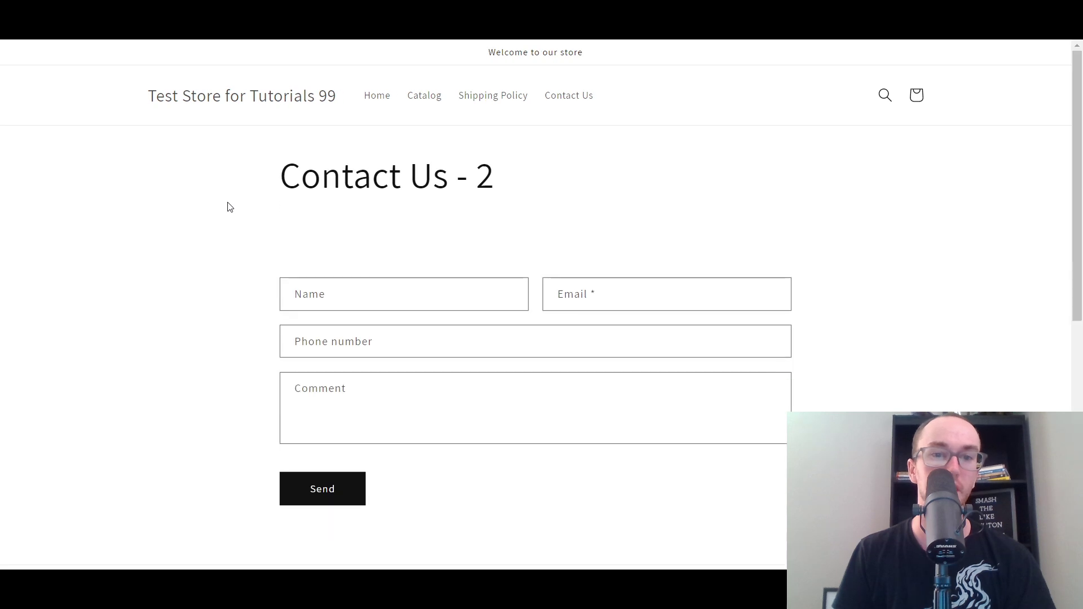
pyautogui.scroll(-8, 228, 206)
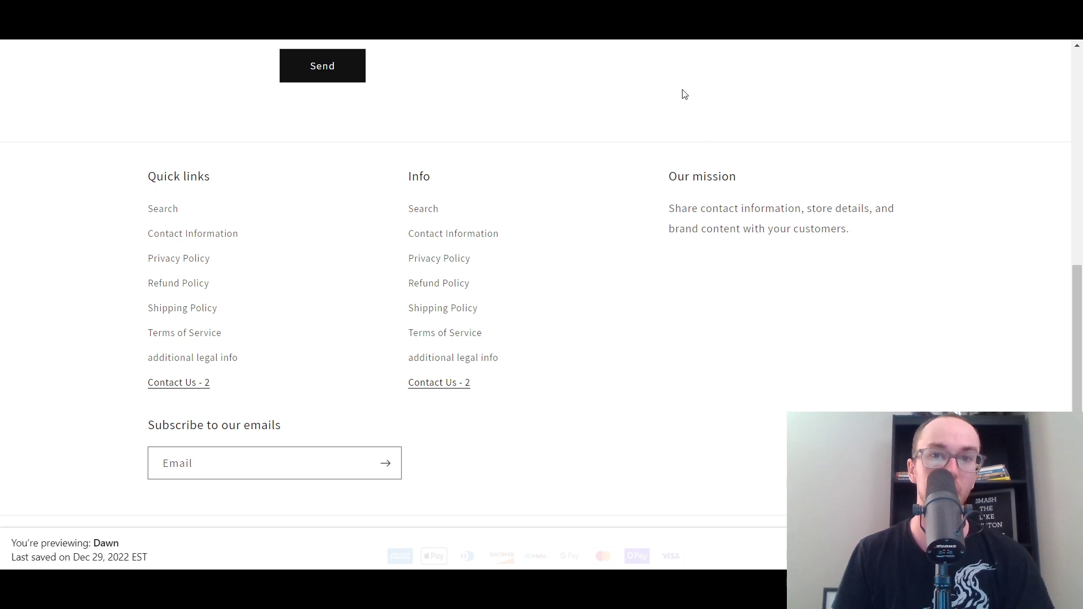
pyautogui.hotkey('alt', 'Left')
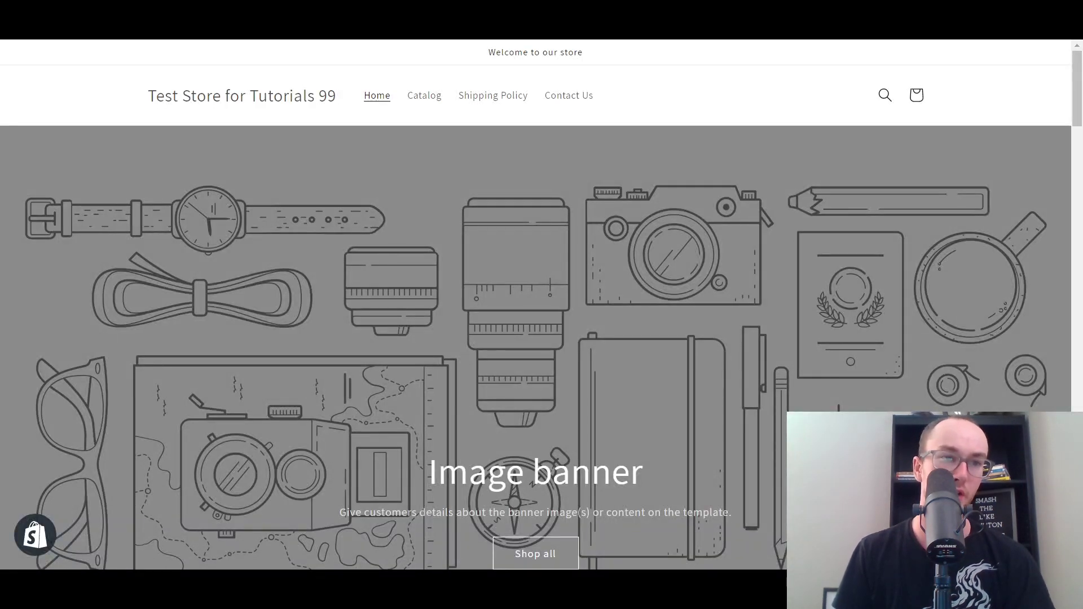
pyautogui.moveTo(1081, 147); pyautogui.dragTo(1081, 510)
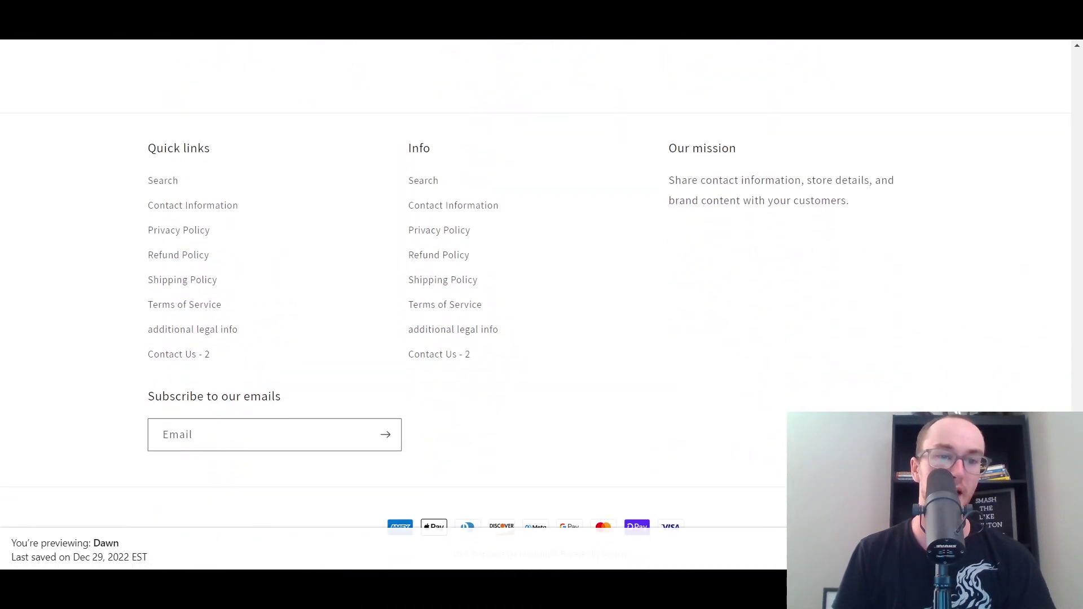
# Step: Follow the storefront footer's Contact Us - 2 link and examine the contact form page it leads to
pyautogui.click(173, 363)
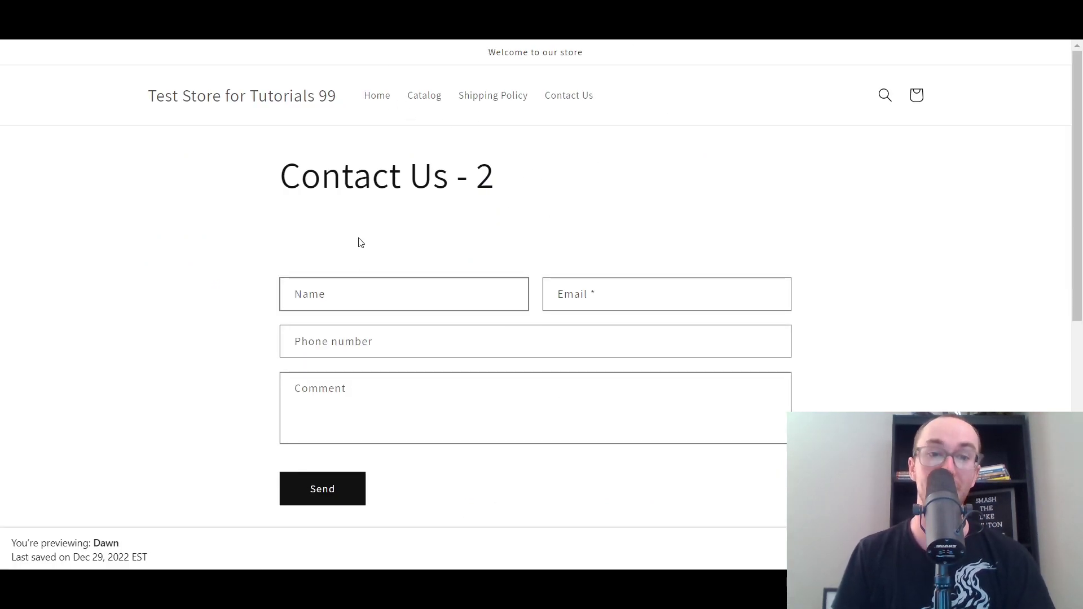
pyautogui.scroll(-3, 624, 305)
pyautogui.scroll(3, 624, 305)
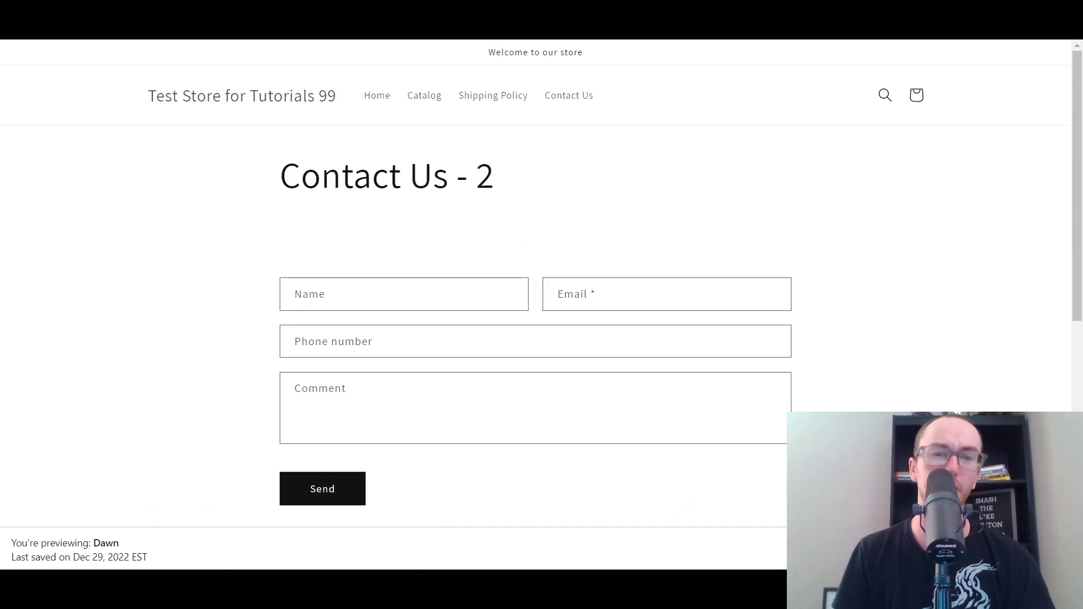
pyautogui.scroll(-5, 536, 305)
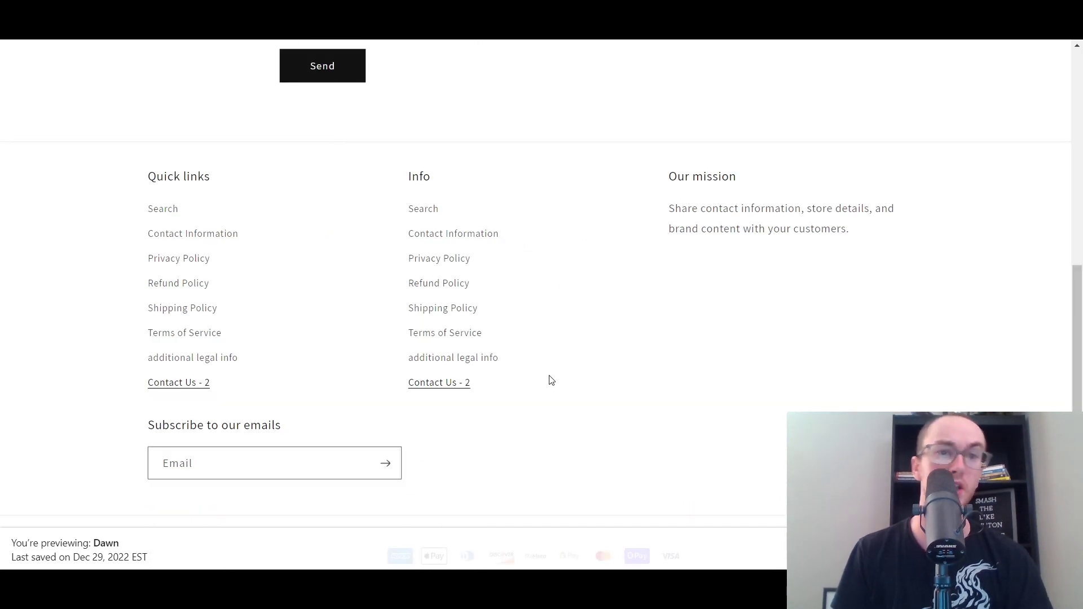
pyautogui.scroll(5, 536, 305)
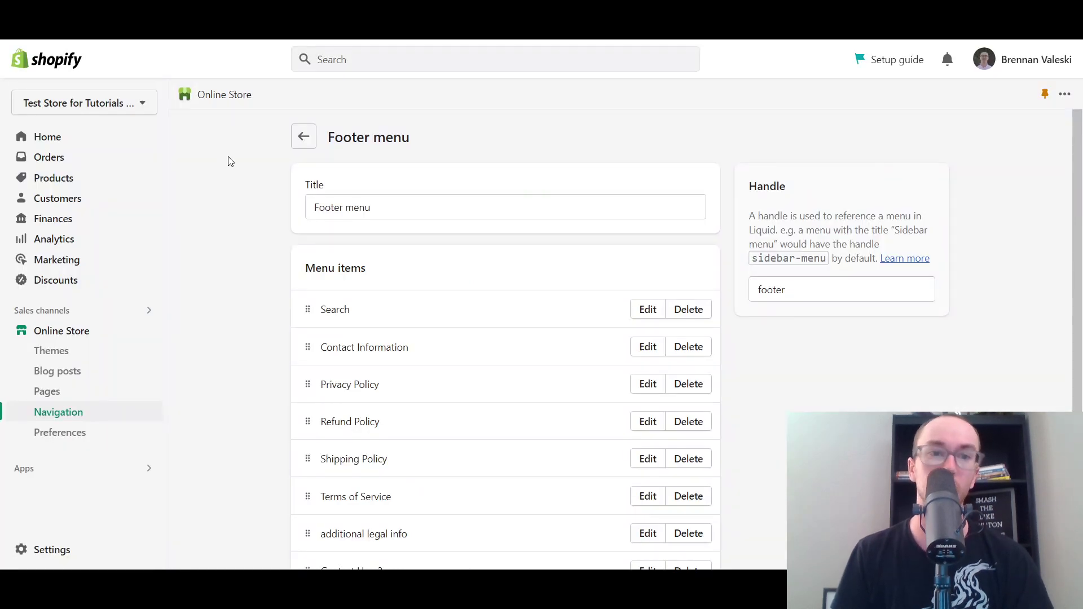
# Step: Return to the store's navigation settings and open the Main menu for editing
pyautogui.click(302, 138)
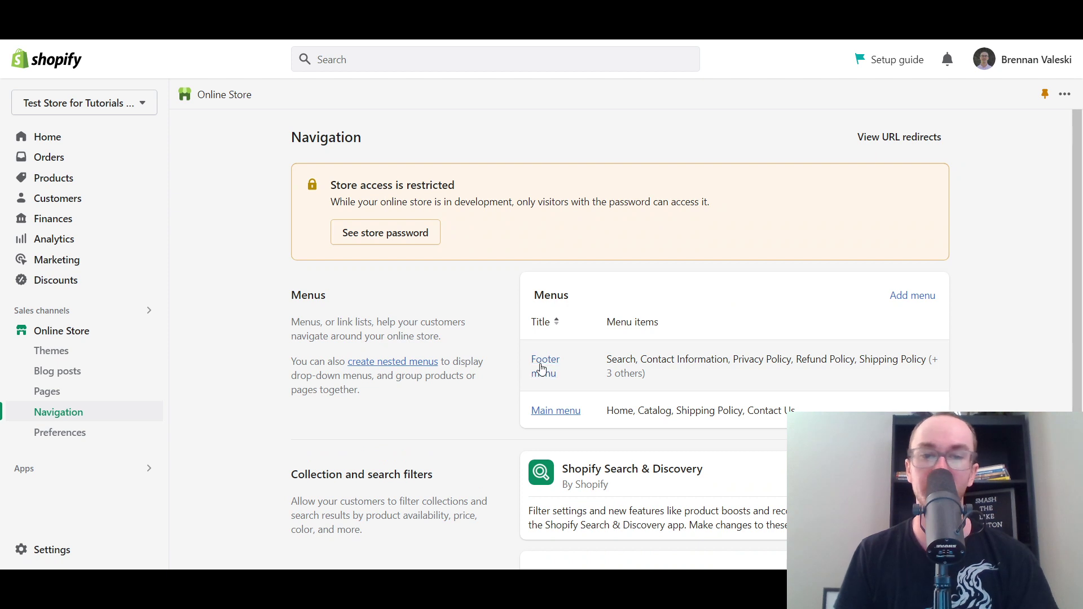
pyautogui.click(558, 412)
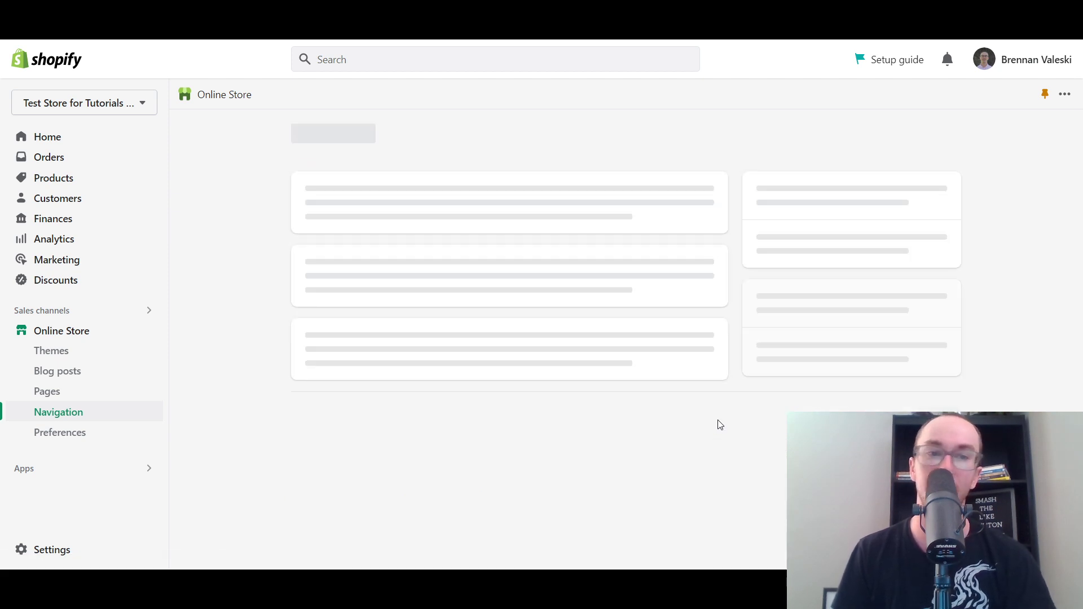
pyautogui.click(379, 469)
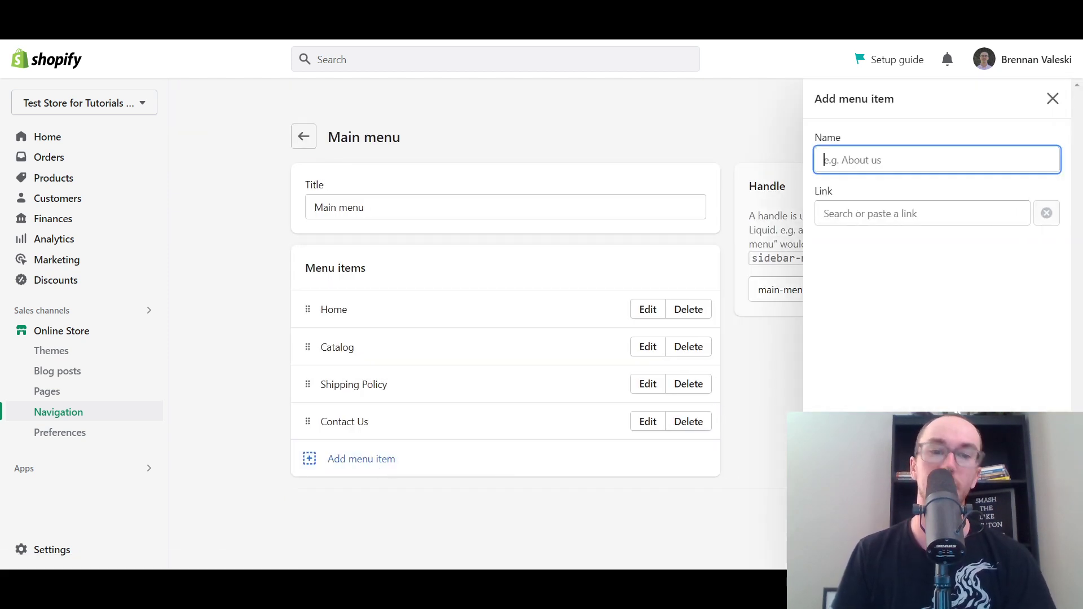
pyautogui.click(874, 213)
pyautogui.click(882, 361)
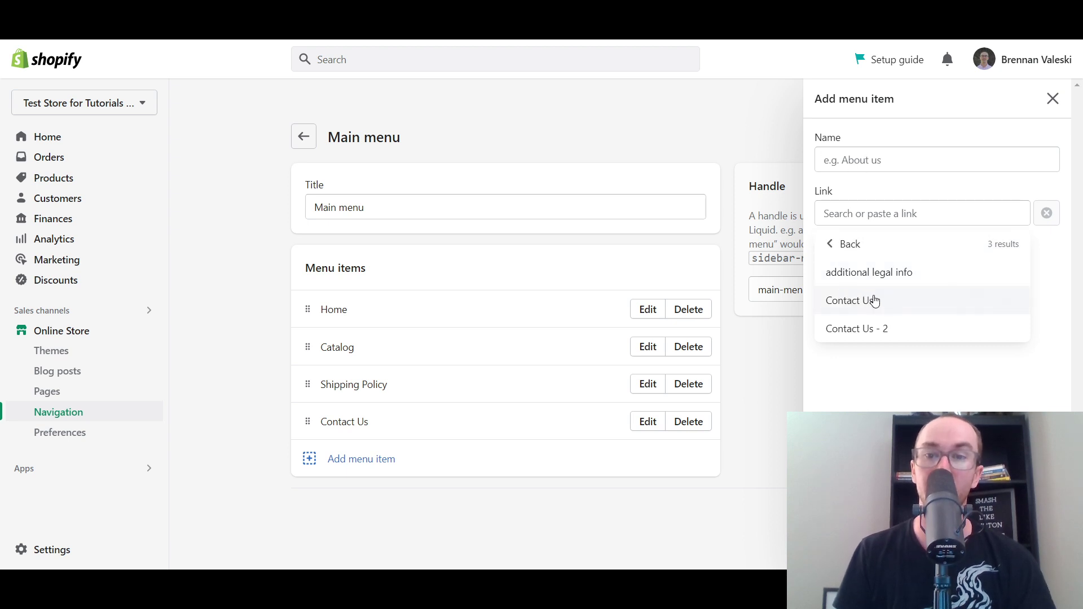
pyautogui.click(779, 384)
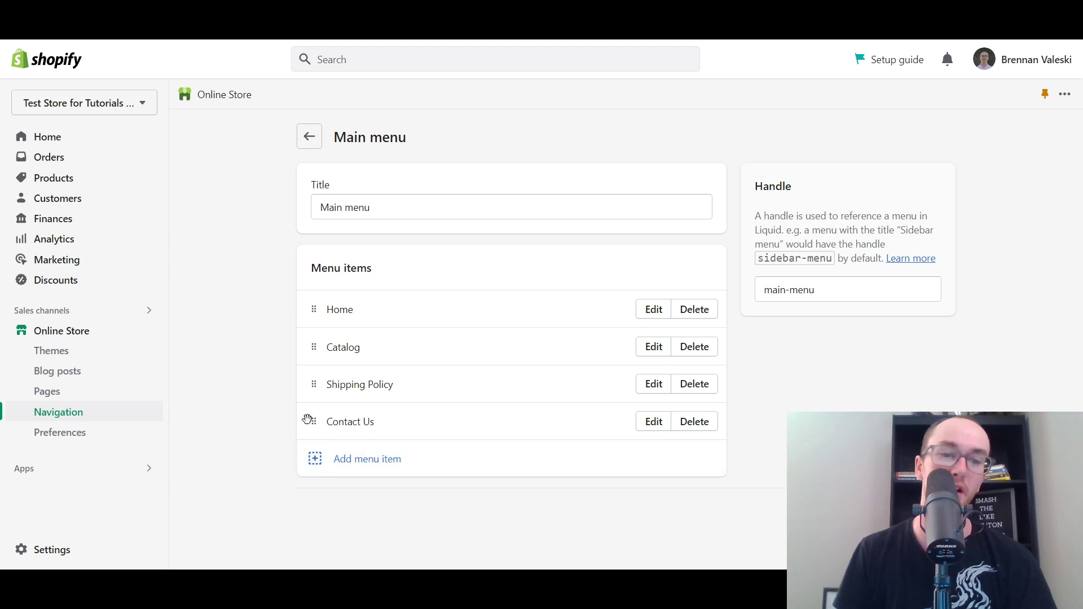
# Step: Move the Contact Us item above Shipping Policy in the Main menu and save the menu
pyautogui.moveTo(309, 422); pyautogui.dragTo(315, 392)
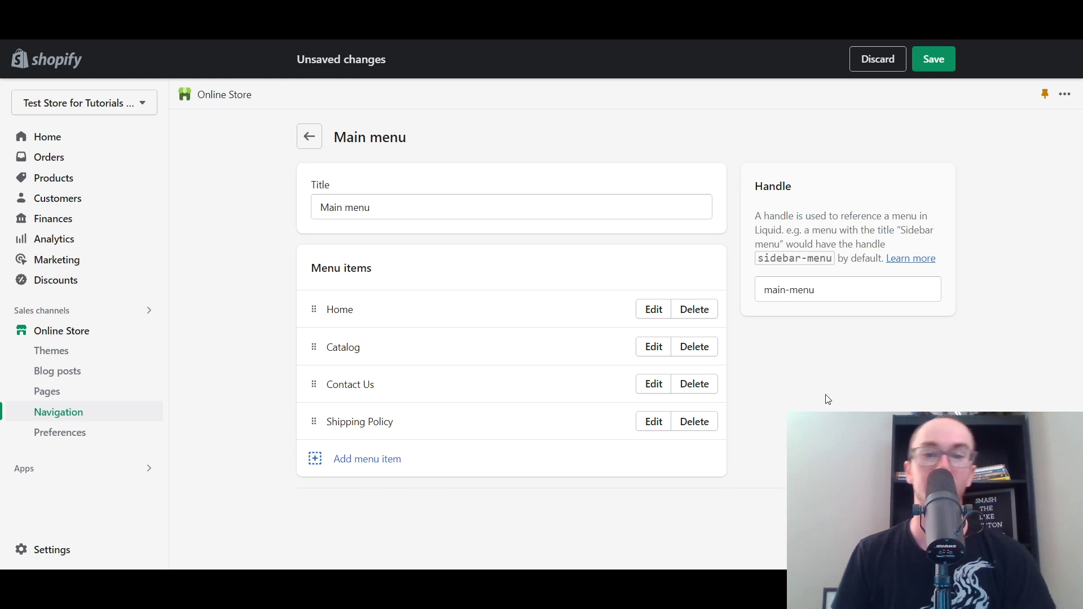
pyautogui.click(365, 395)
pyautogui.click(933, 59)
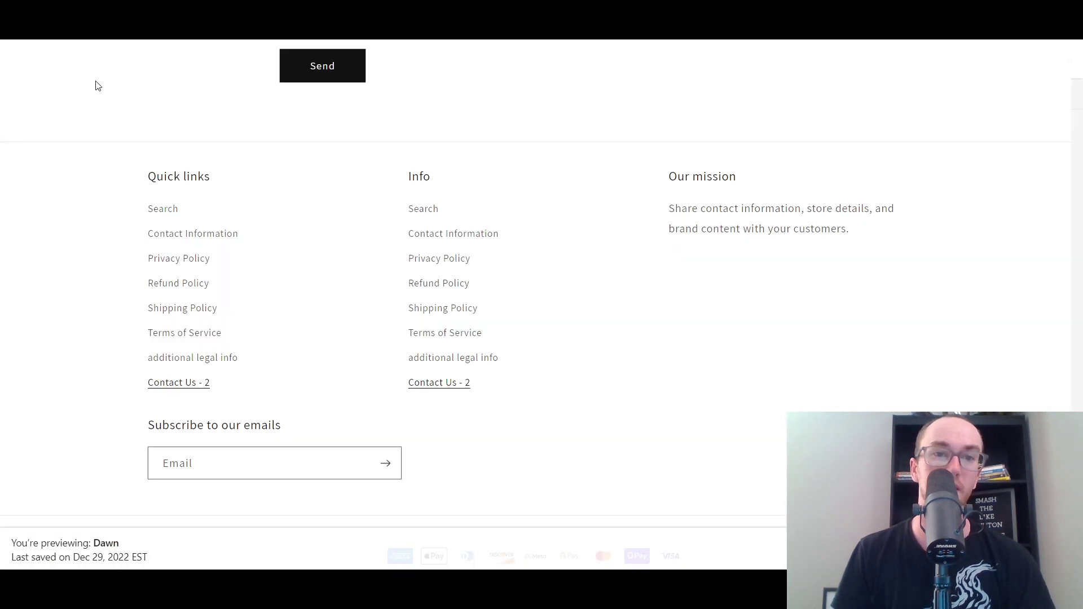
# Step: Review the storefront's Contact Us page, including its contact details, hours of operation, page links and contact form
pyautogui.scroll(10, 74, 85)
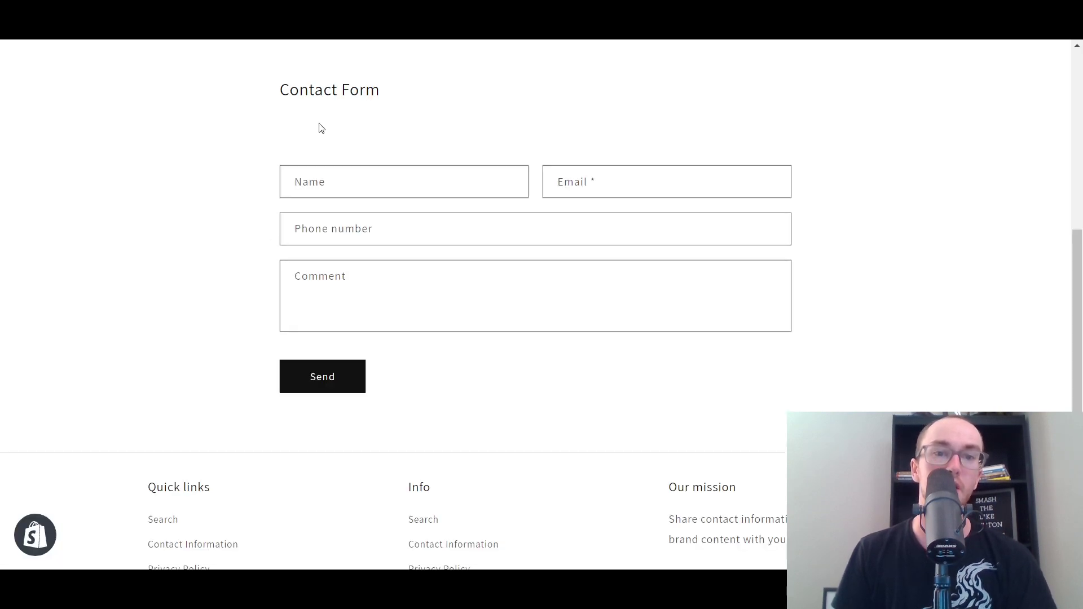
pyautogui.scroll(1, 316, 125)
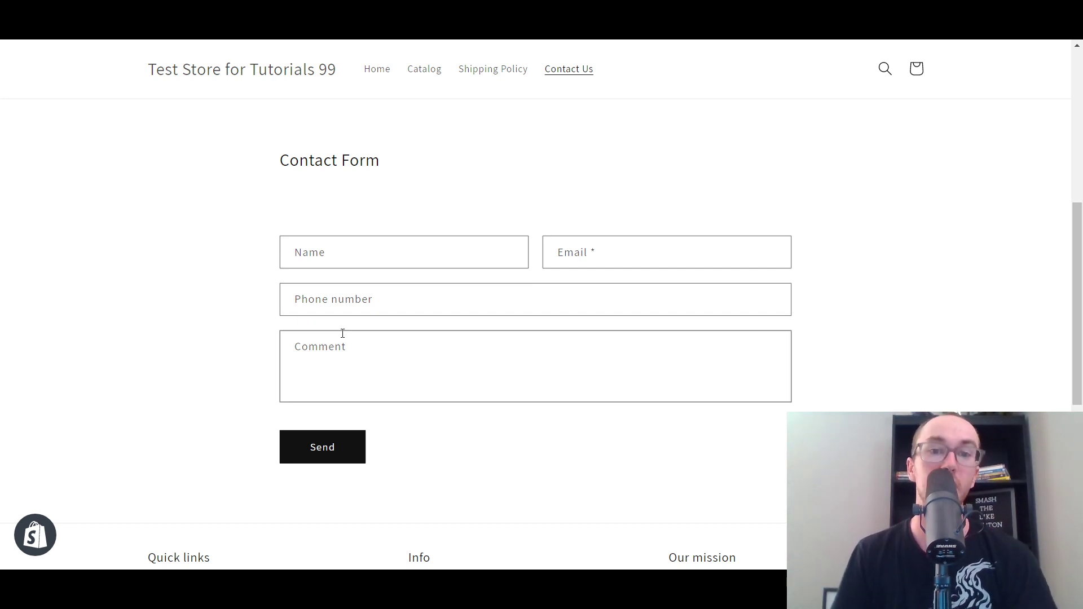
pyautogui.scroll(2, 1080, 335)
pyautogui.scroll(5, 1079, 335)
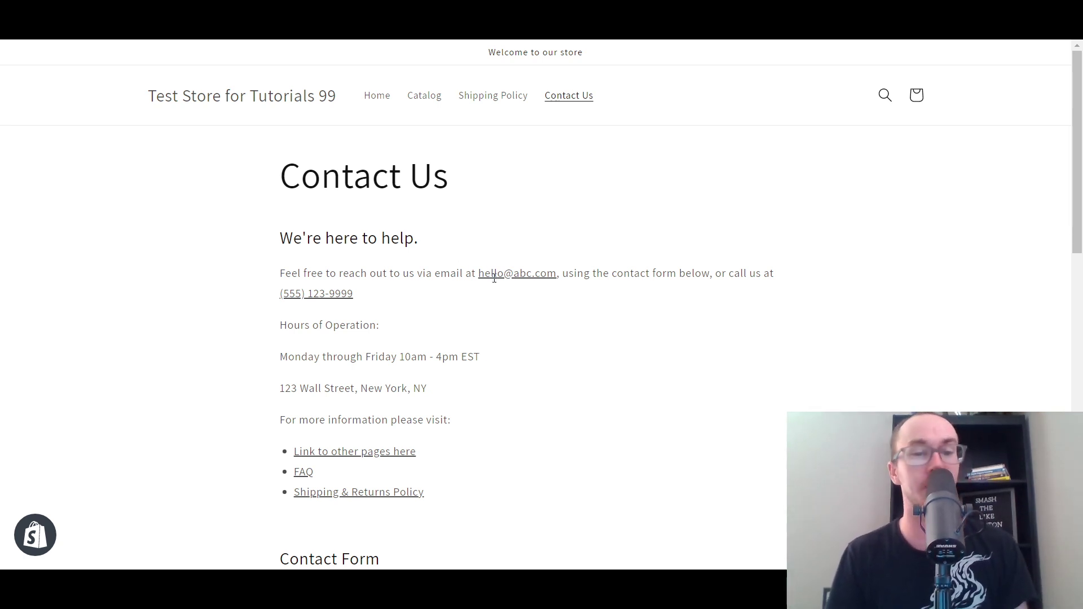
pyautogui.scroll(-5, 494, 276)
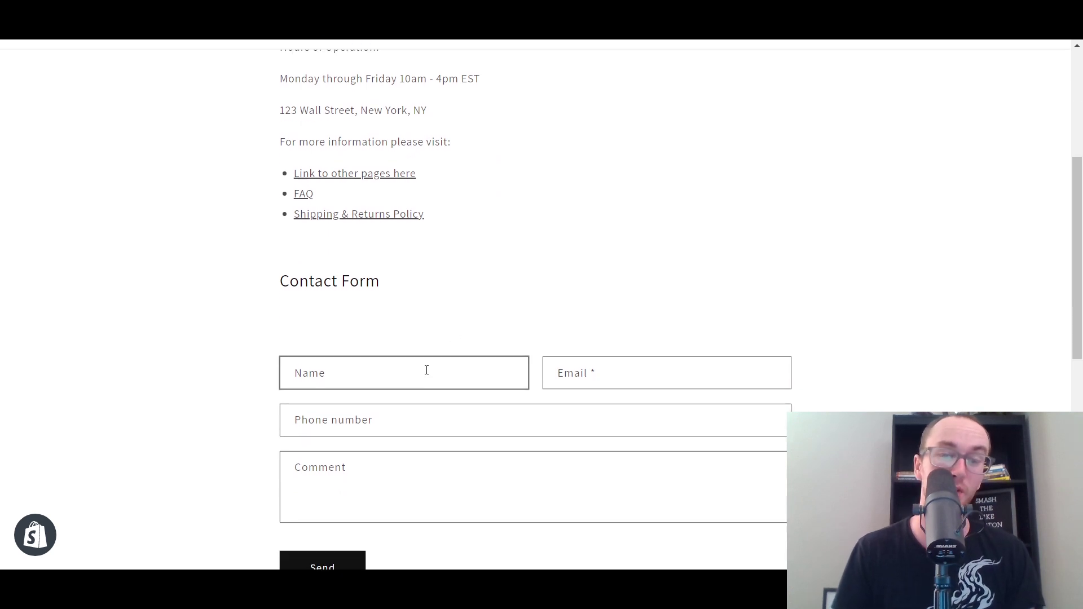
pyautogui.scroll(5, 474, 262)
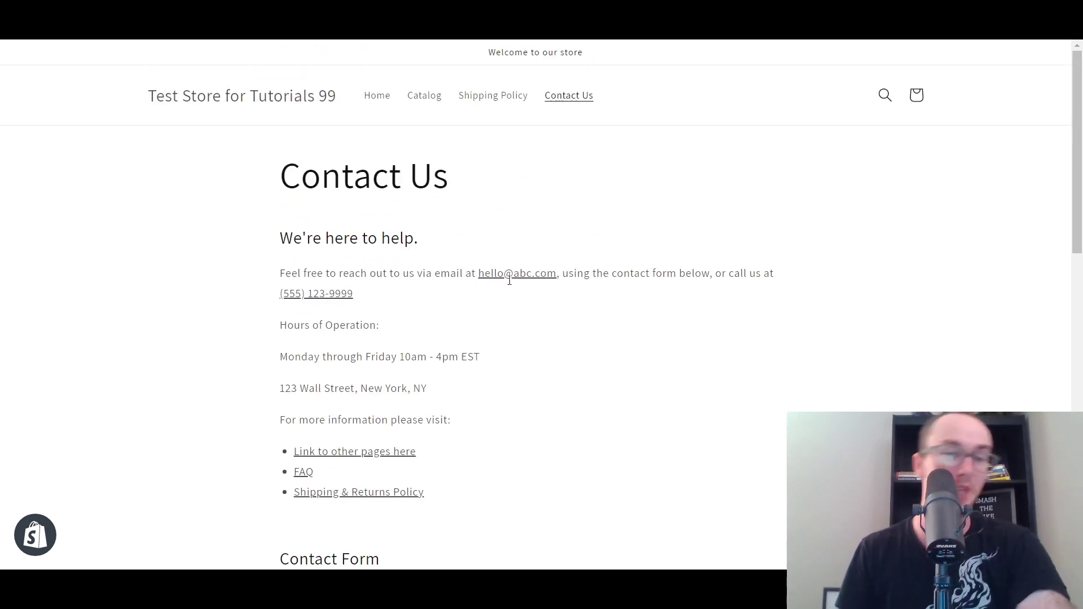
pyautogui.moveTo(280, 275); pyautogui.dragTo(549, 272)
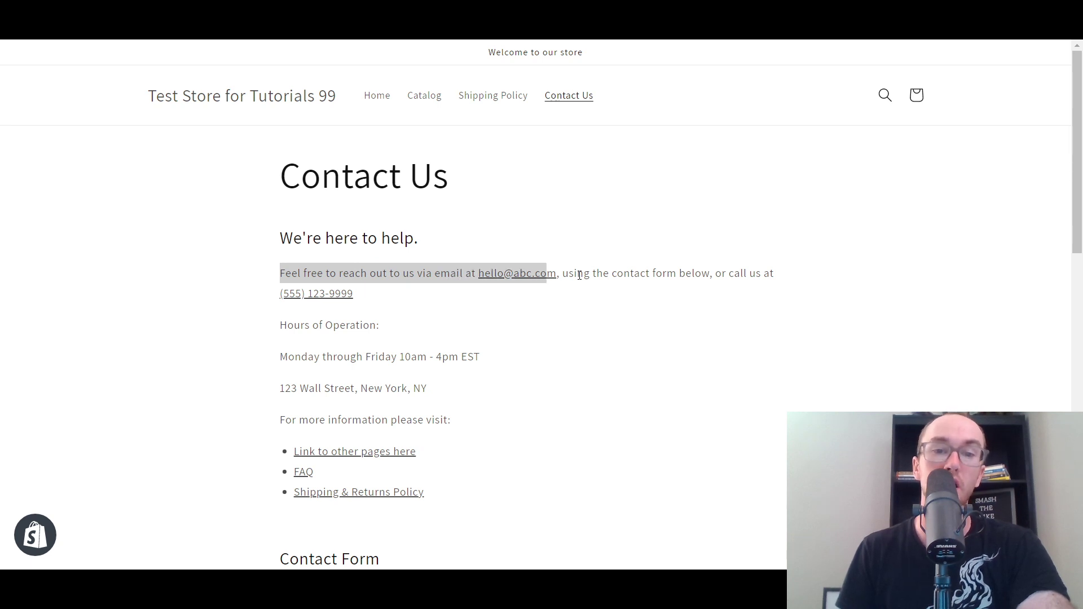
pyautogui.click(564, 281)
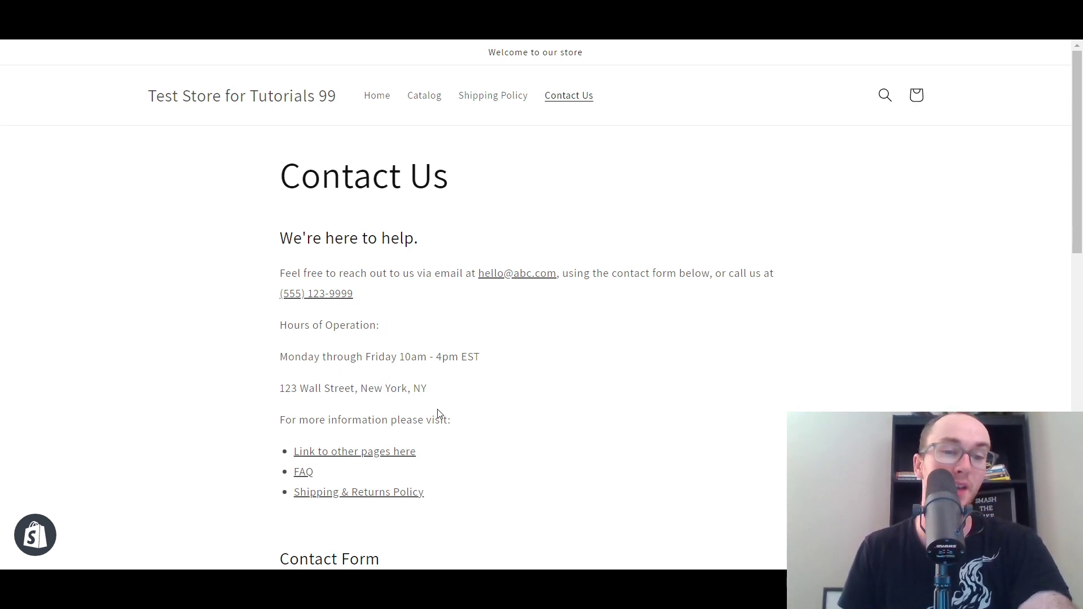
pyautogui.scroll(-1, 437, 412)
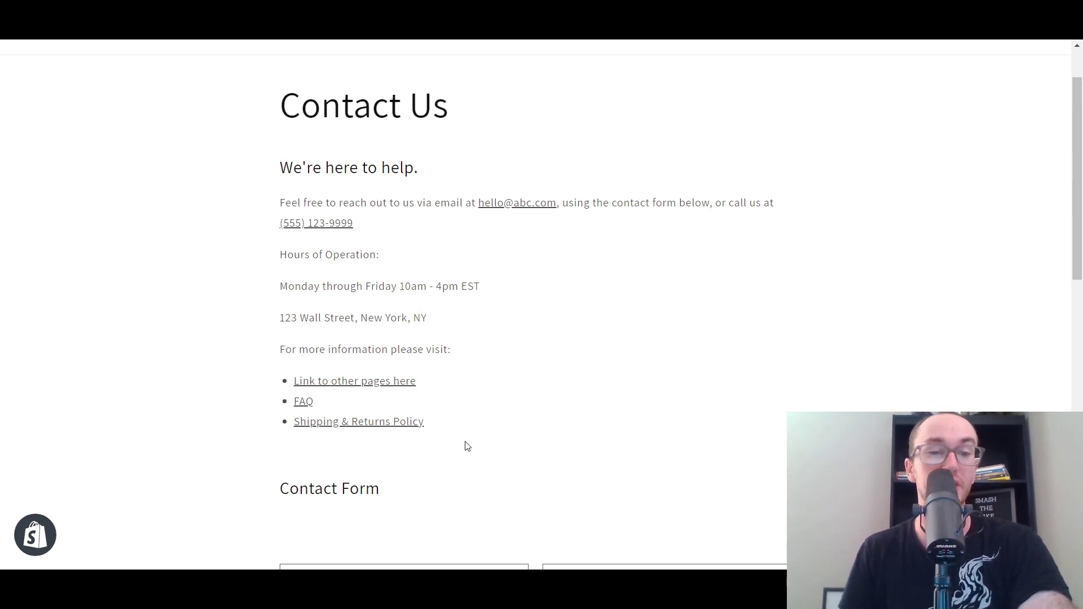
pyautogui.scroll(1, 411, 484)
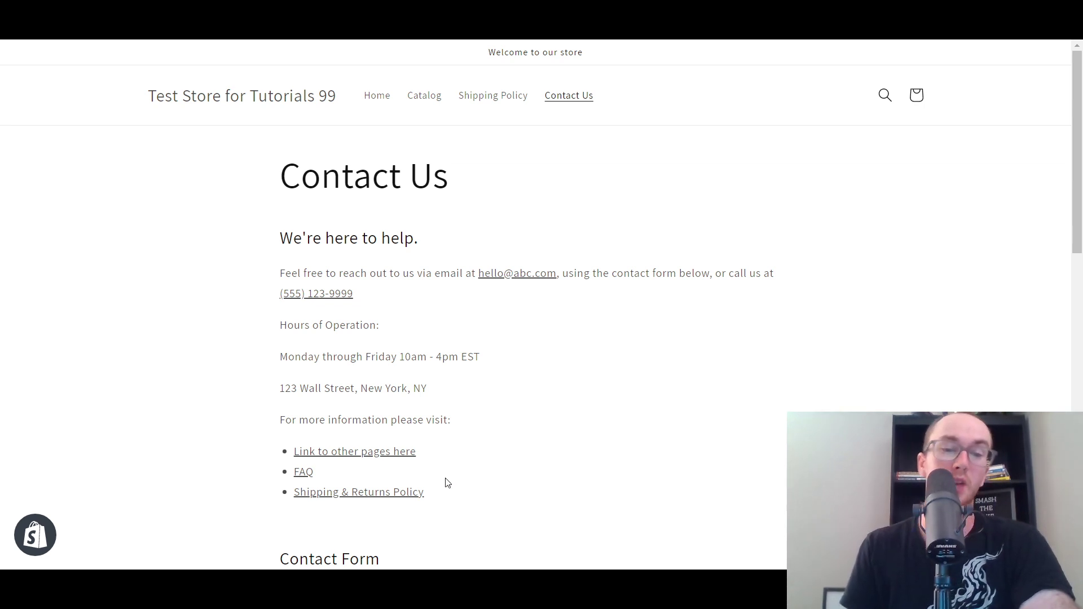
pyautogui.scroll(-1, 443, 476)
pyautogui.scroll(1, 394, 474)
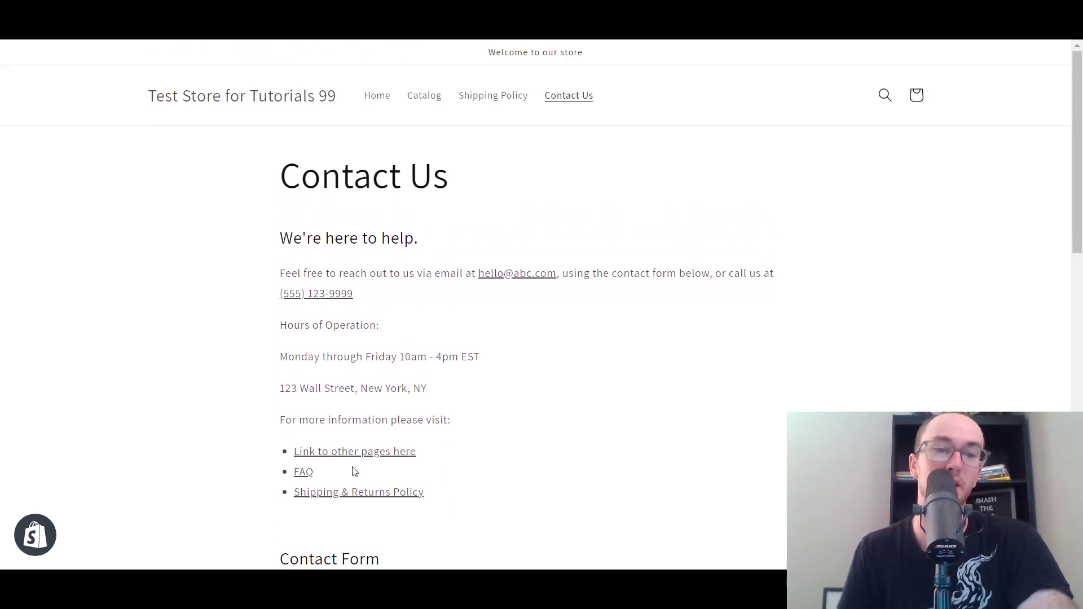
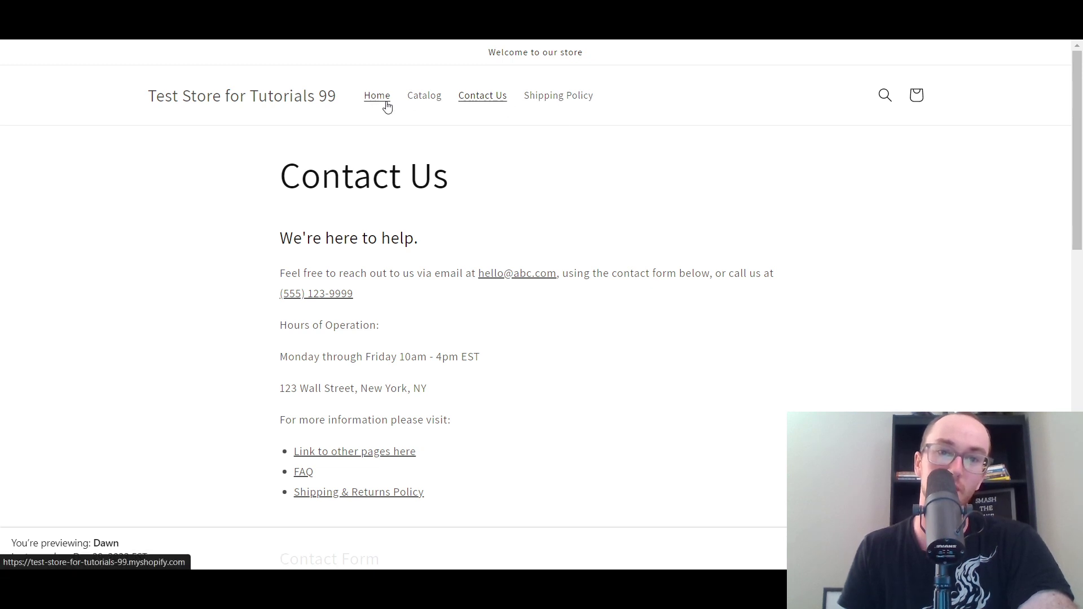
# Step: Check the header menu order and the contact form on the refreshed Contact Us page
pyautogui.moveTo(1077, 189); pyautogui.dragTo(1077, 332)
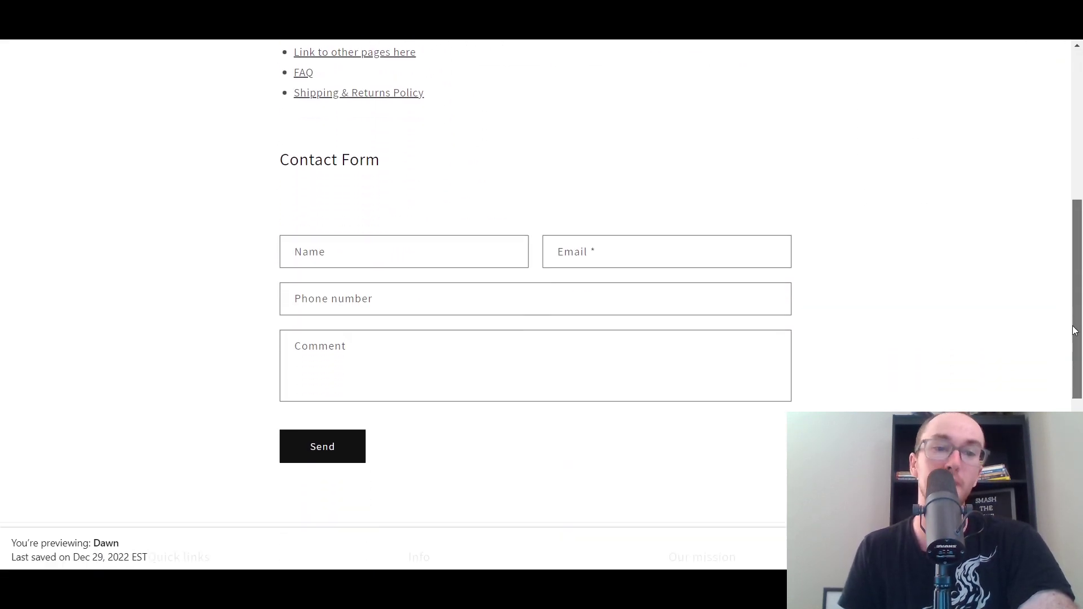
pyautogui.scroll(7, 1036, 293)
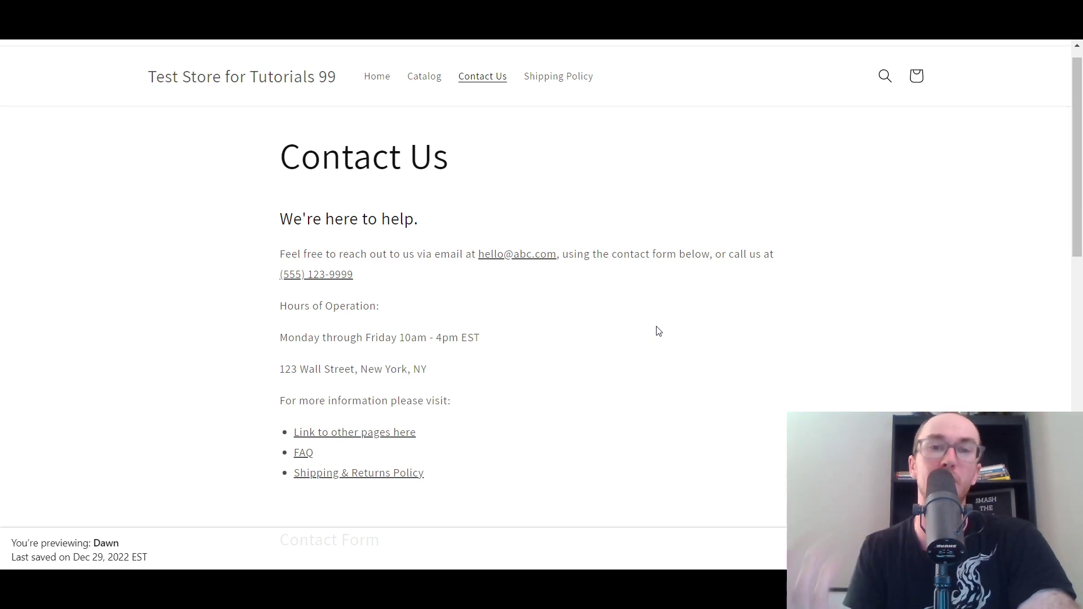
pyautogui.scroll(-1, 476, 389)
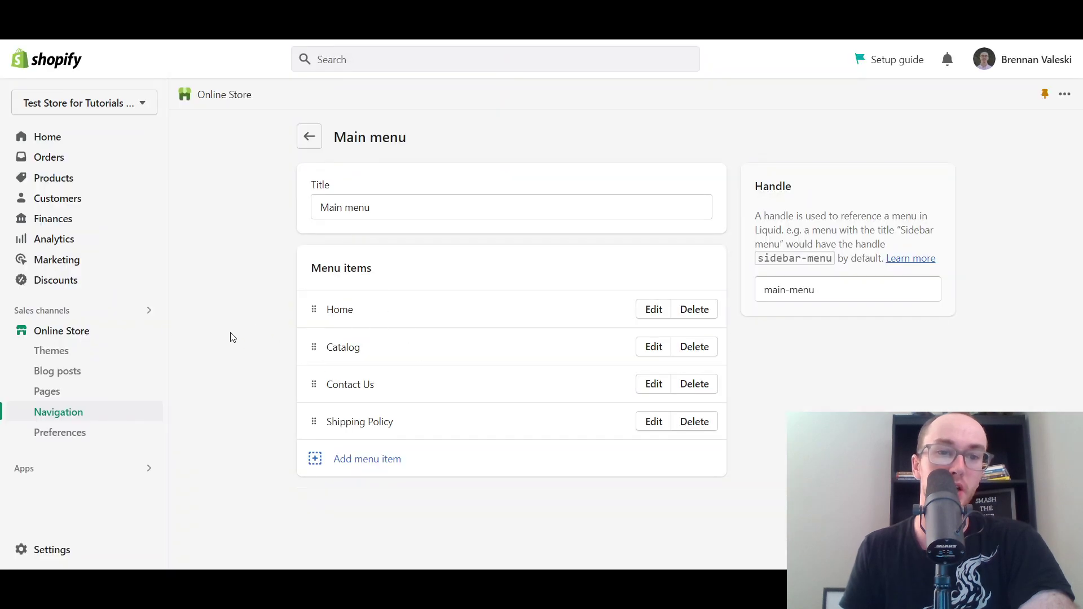
# Step: Go to the store's pages and open the Contact Us page for editing
pyautogui.click(66, 393)
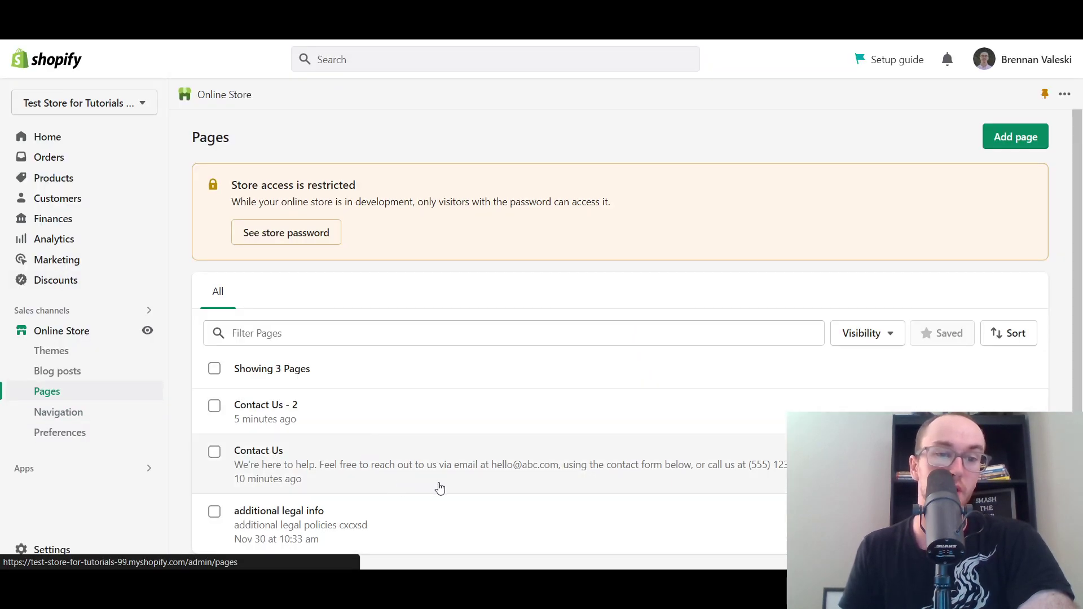
pyautogui.click(450, 473)
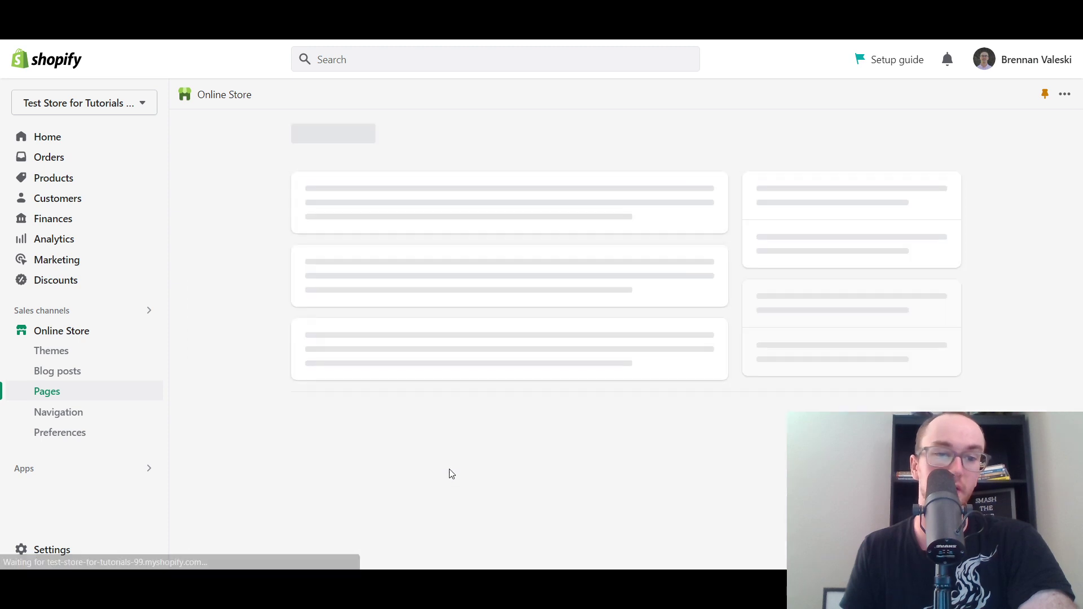
pyautogui.scroll(-1, 282, 341)
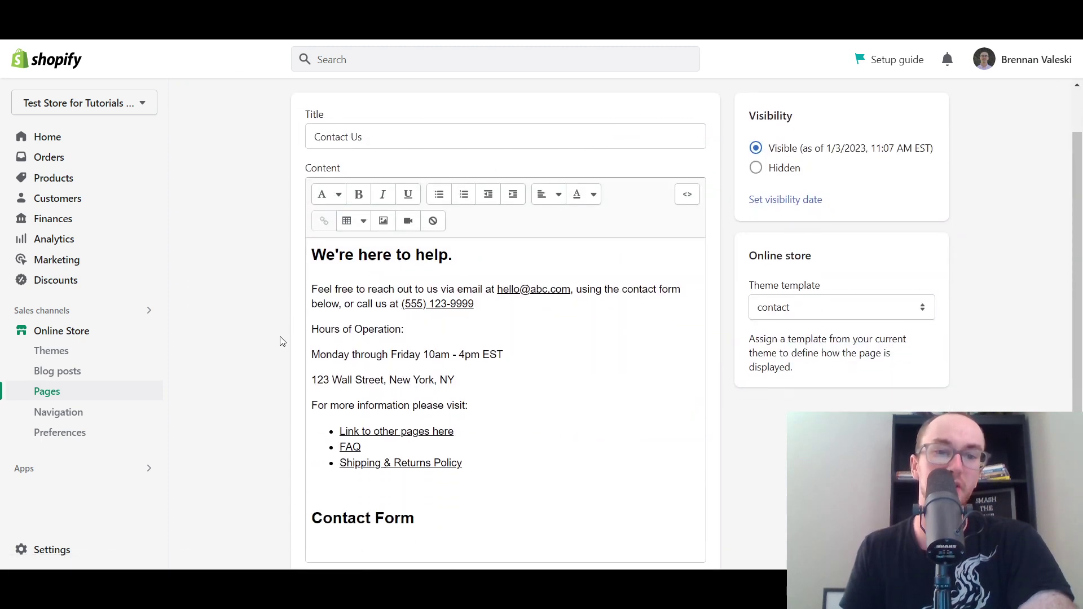
# Step: Look at the text color options for the phone number in the Contact Us page content, leaving the formatting as is
pyautogui.click(452, 307)
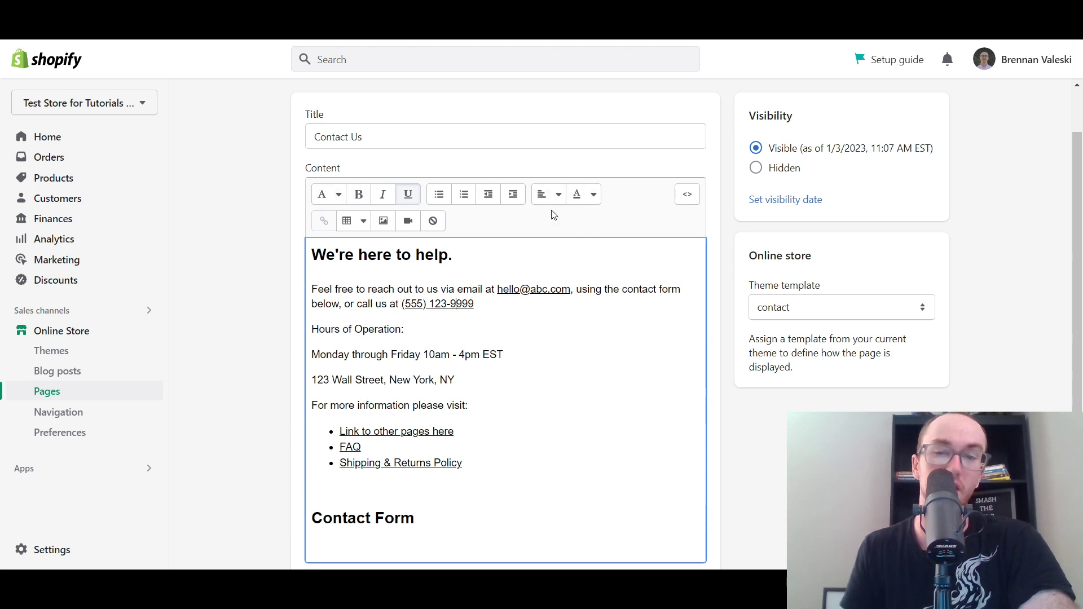
pyautogui.click(591, 199)
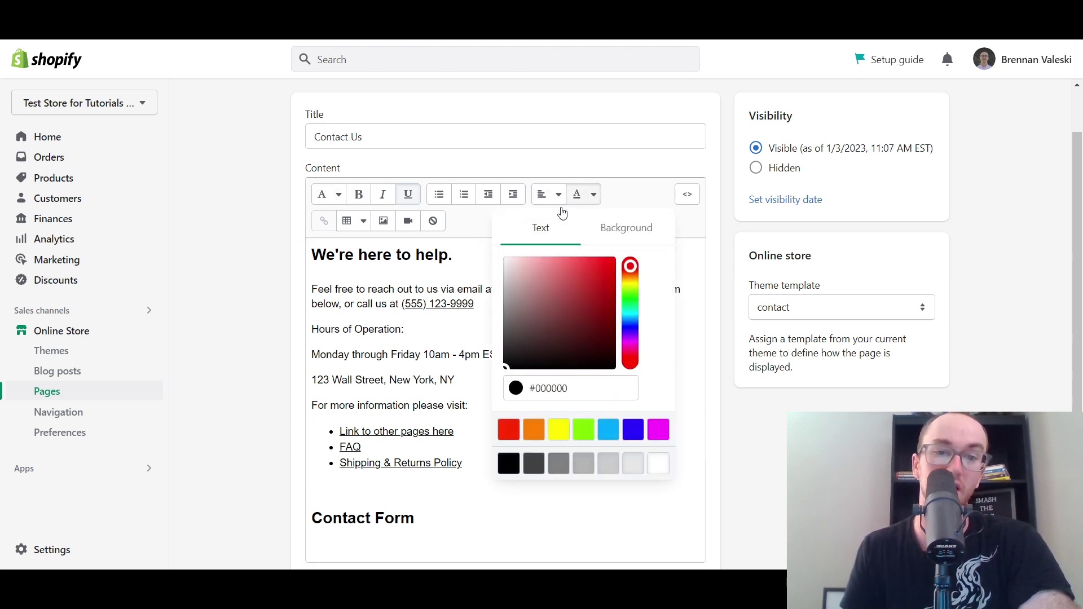
pyautogui.click(458, 366)
pyautogui.moveTo(466, 393); pyautogui.dragTo(355, 405)
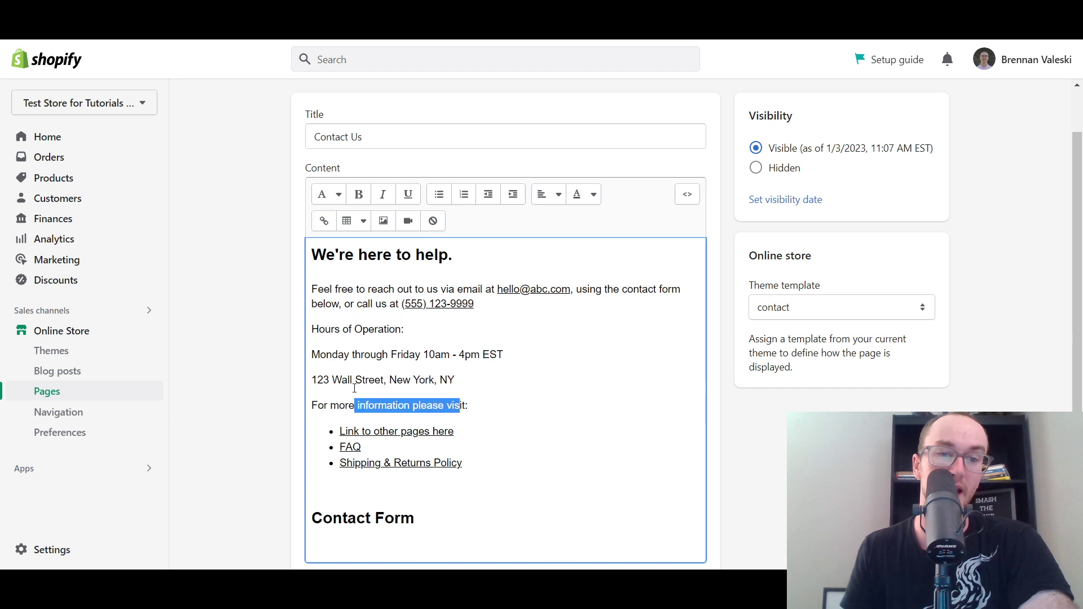
pyautogui.click(354, 380)
# Step: Review the Contact Us page's content and its search engine listing preview in the page editor
pyautogui.scroll(-3, 418, 359)
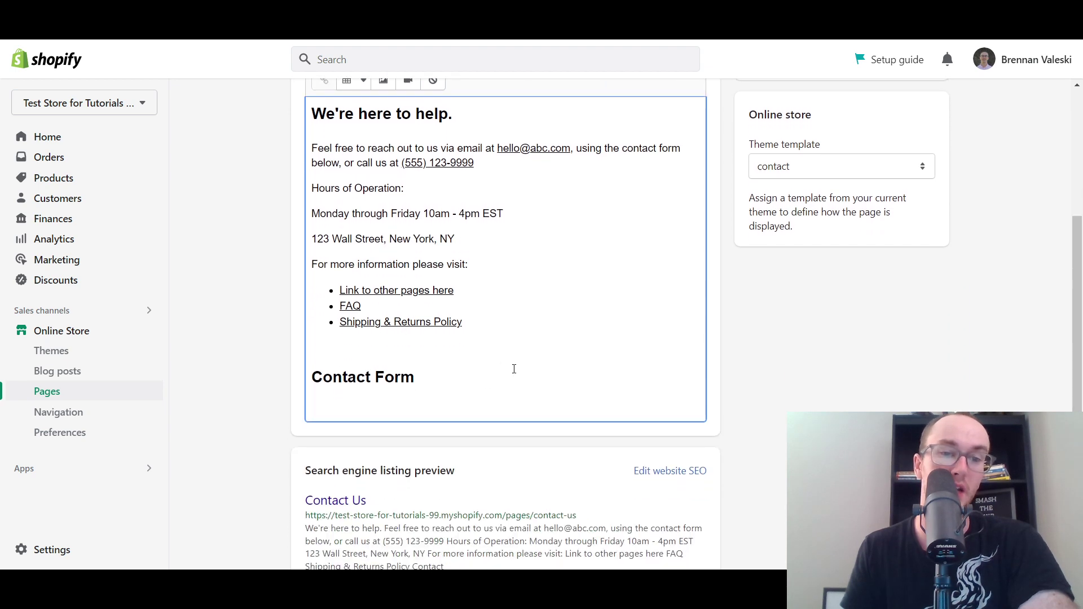
pyautogui.scroll(3, 512, 367)
pyautogui.scroll(-5, 423, 343)
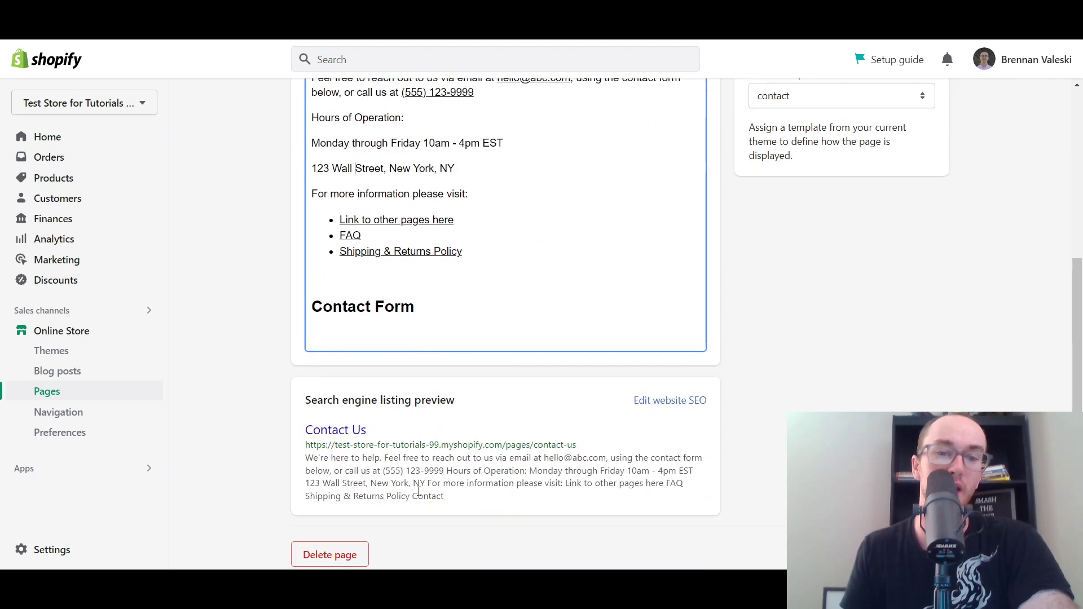
pyautogui.scroll(5, 498, 480)
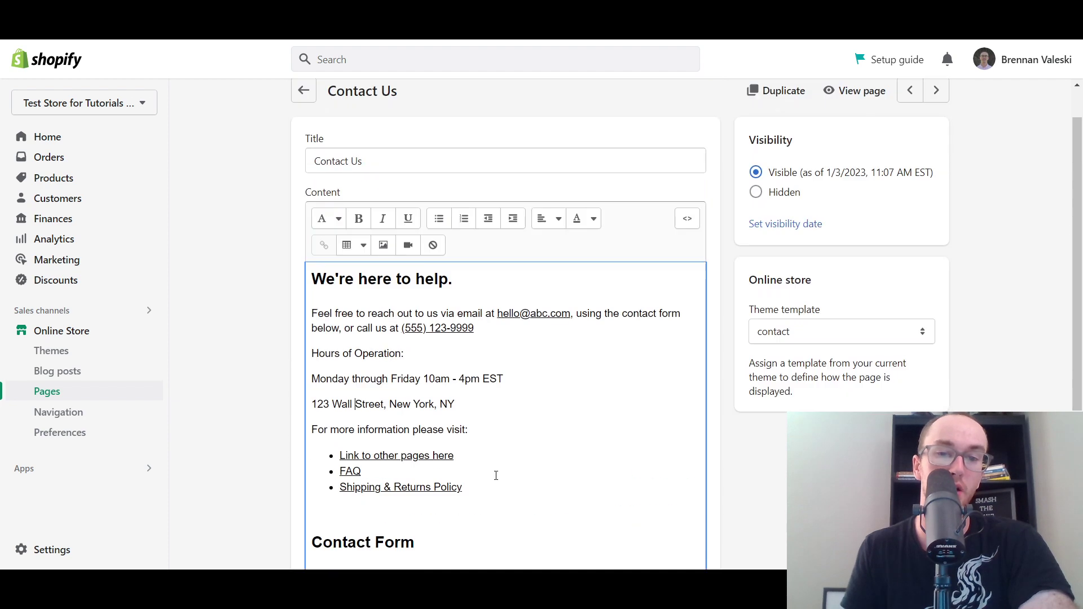
pyautogui.click(248, 302)
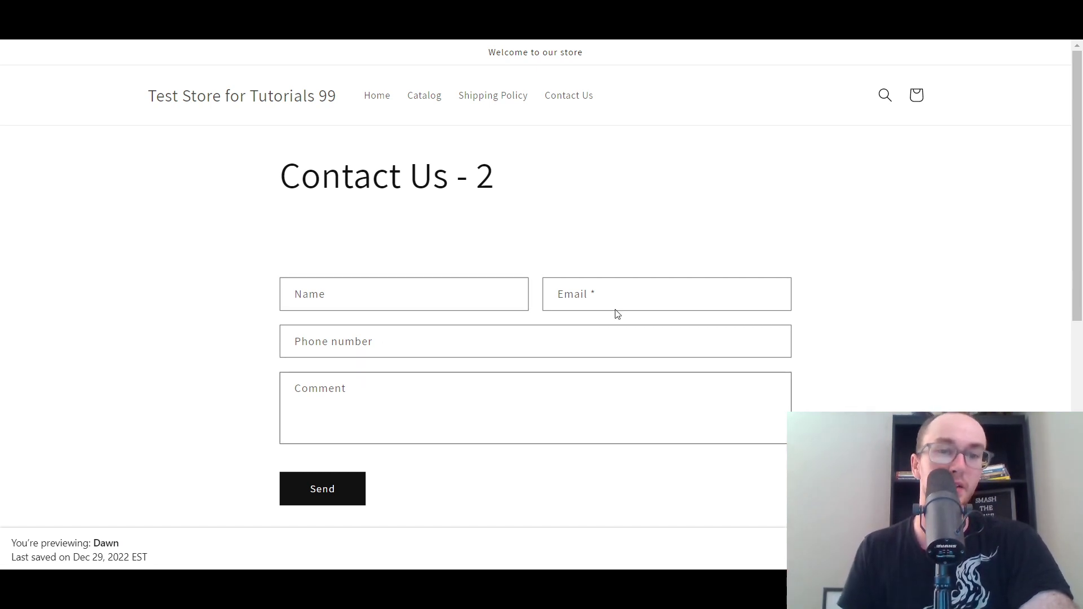
# Step: Compare the storefront preview of the Contact Us - 2 page with the Contact Us page and its contact details
pyautogui.scroll(-1, 476, 350)
pyautogui.scroll(1, 756, 211)
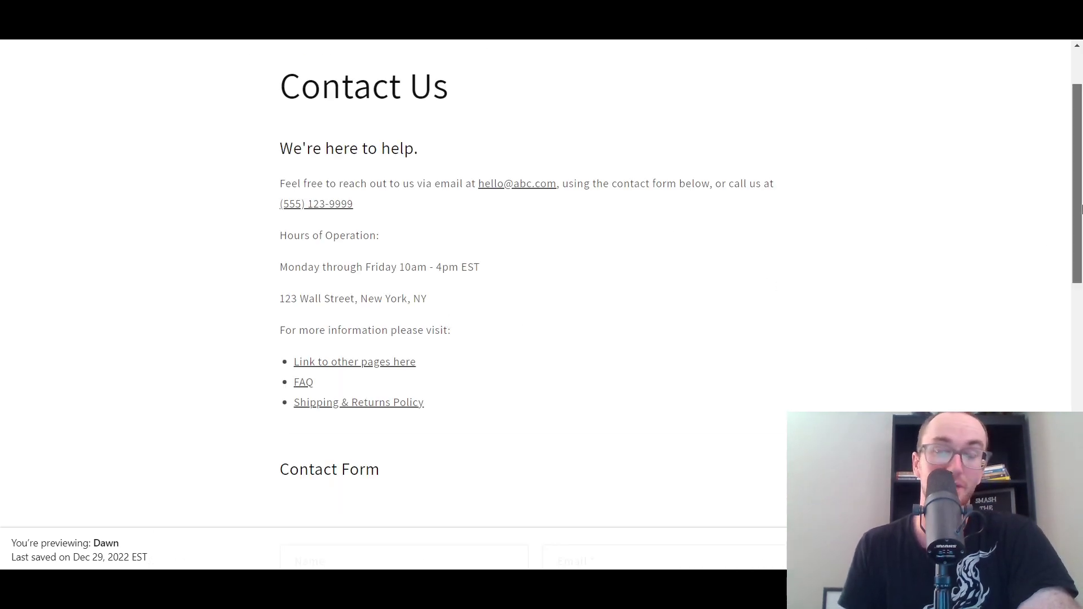
pyautogui.moveTo(1078, 195); pyautogui.dragTo(1080, 227)
pyautogui.scroll(3, 1074, 226)
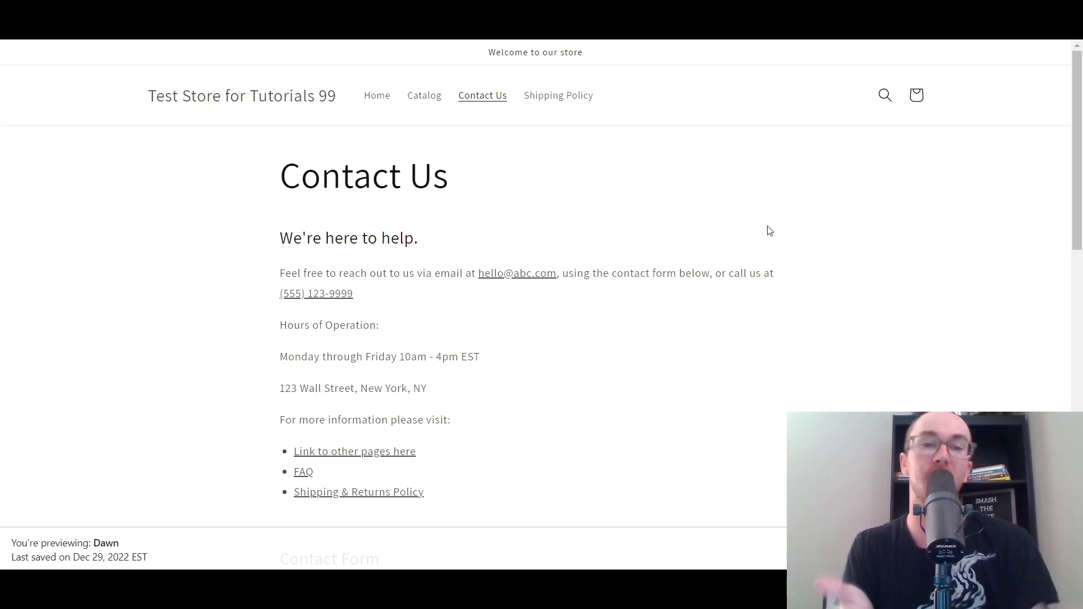
pyautogui.scroll(-1, 1071, 129)
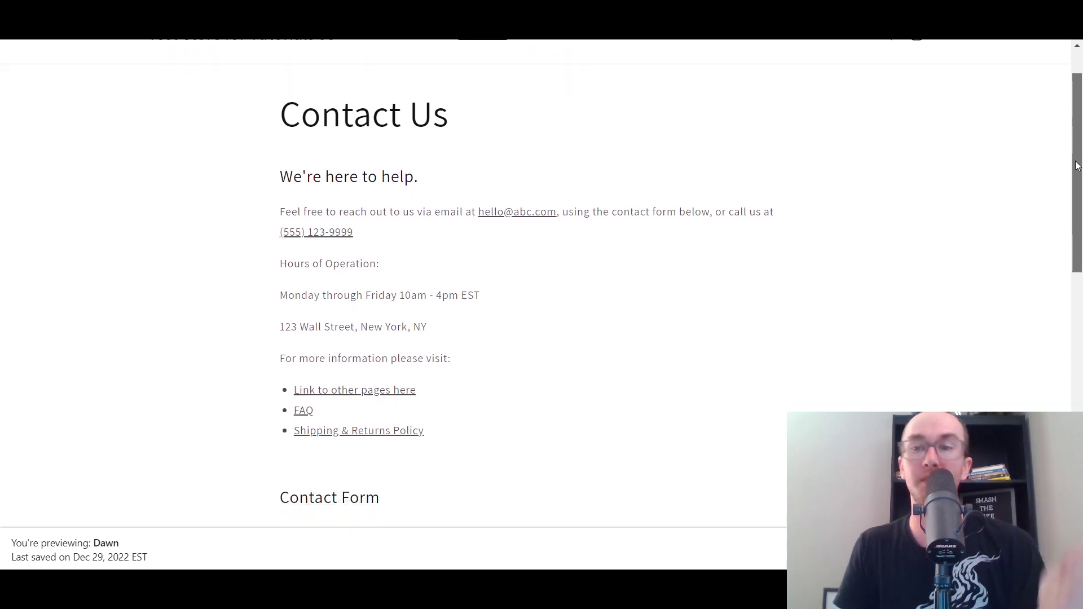
pyautogui.scroll(1, 1071, 128)
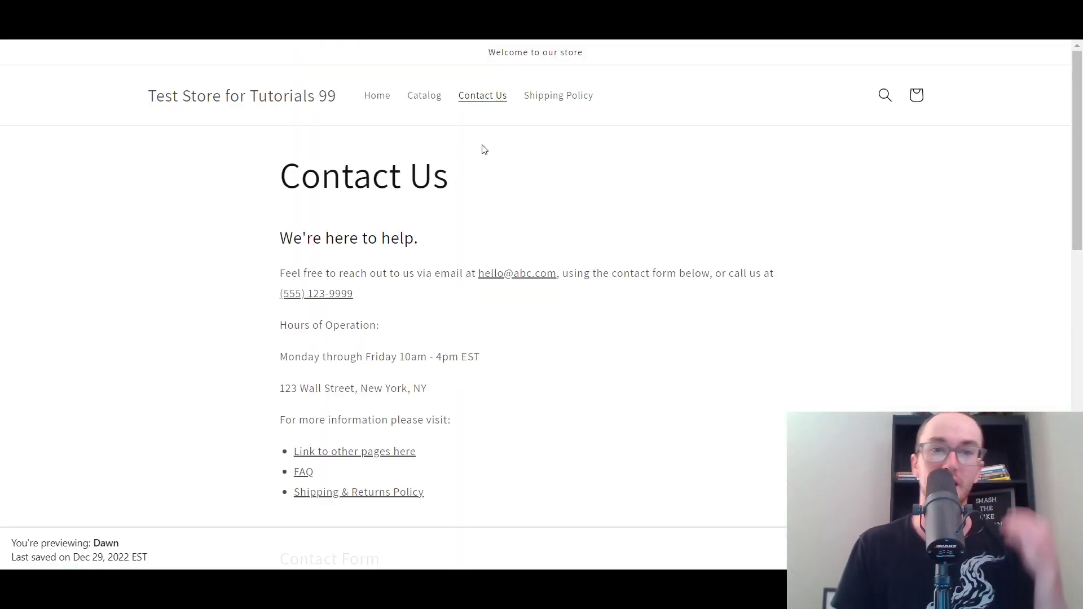
pyautogui.moveTo(1077, 143)
pyautogui.mouseDown()
pyautogui.moveTo(1078, 223)
pyautogui.moveTo(1078, 144)
pyautogui.mouseUp()
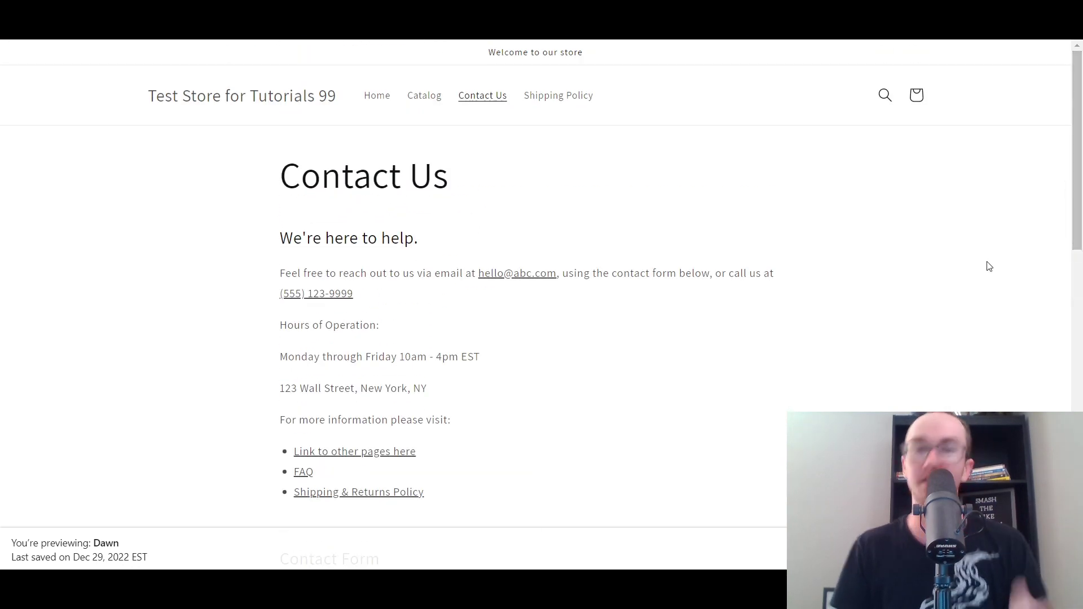